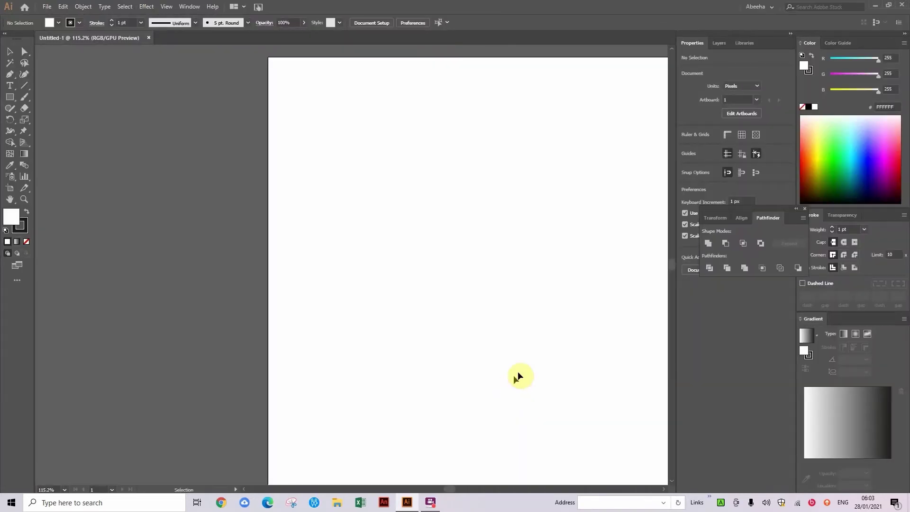
left_click_drag(538, 354, 467, 350)
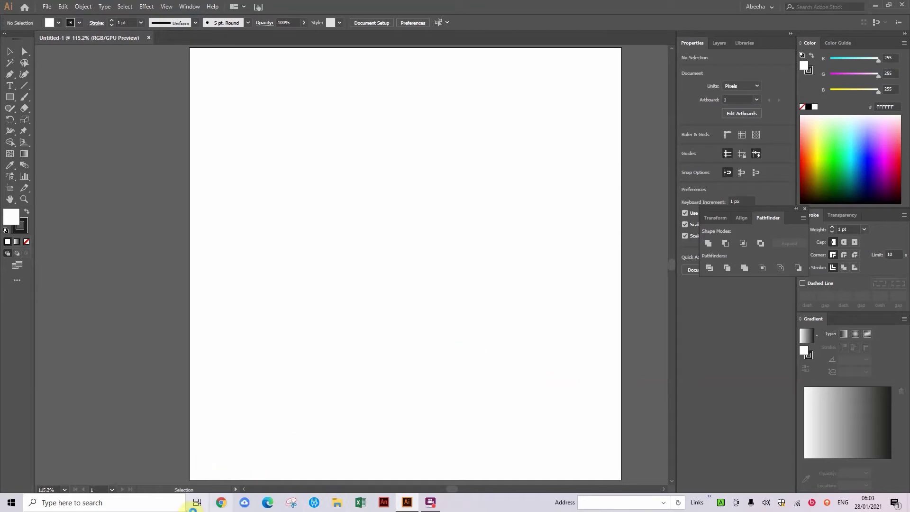
Step: Switch to Chrome, go to dribbble.com and maximize the browser window
left_click(222, 503)
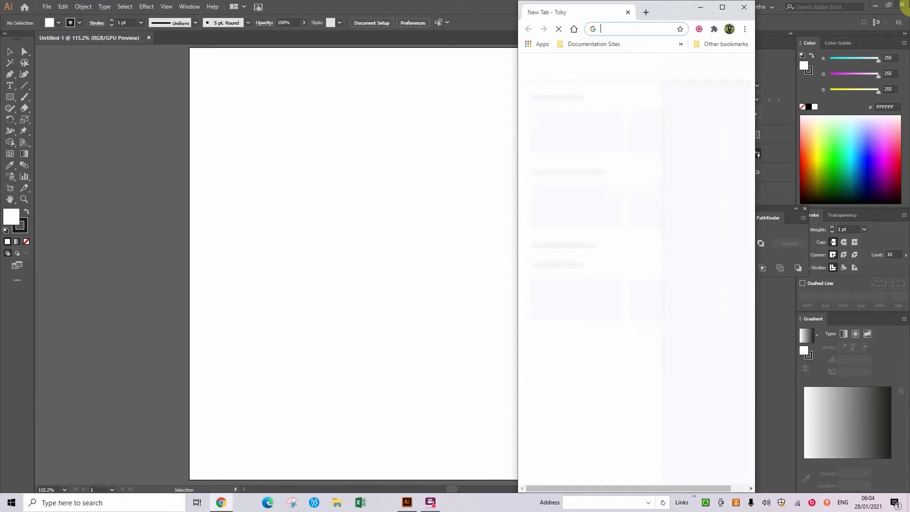
type("dr")
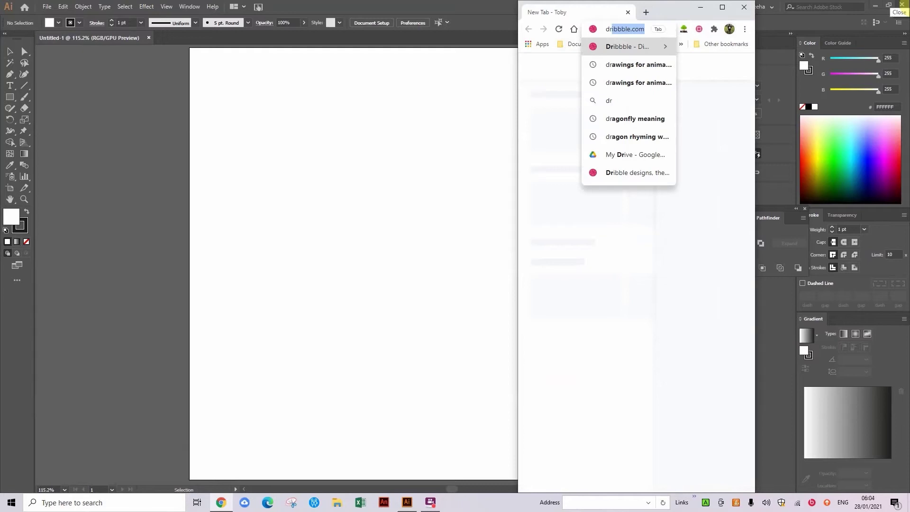
type("i")
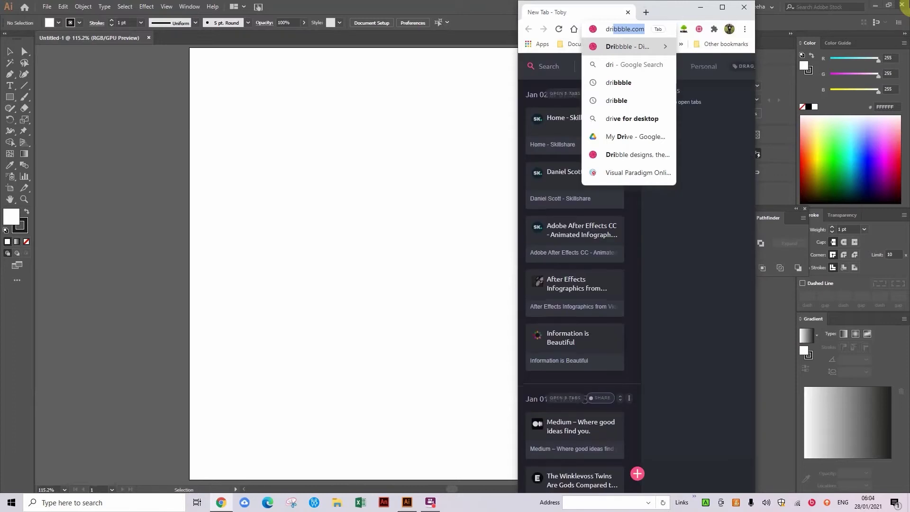
left_click(608, 46)
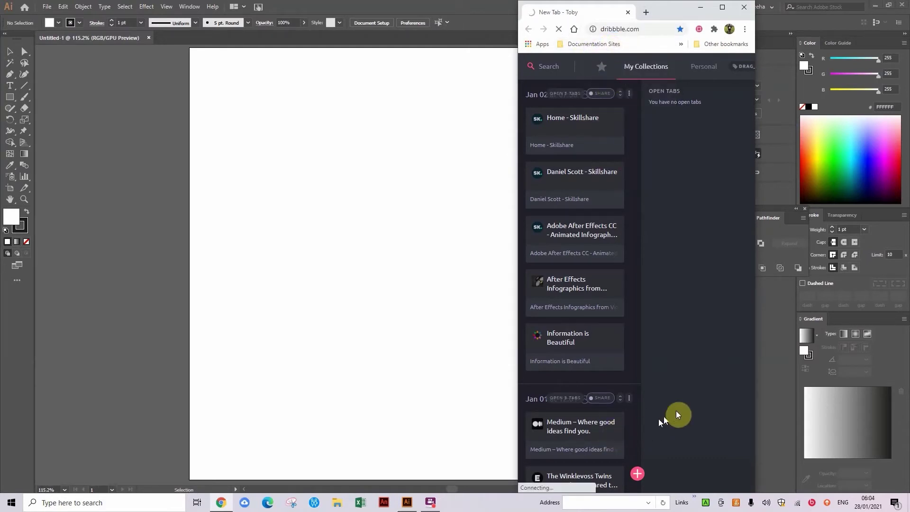
left_click(723, 7)
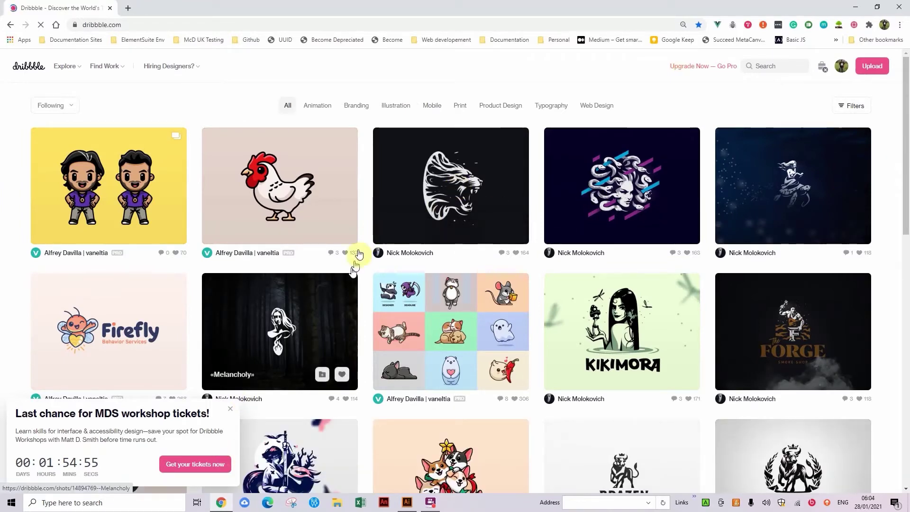
Step: Find the illustrated Peacock shot on the mint background and save it to the to-do collection
scroll(356, 258, "down", 10)
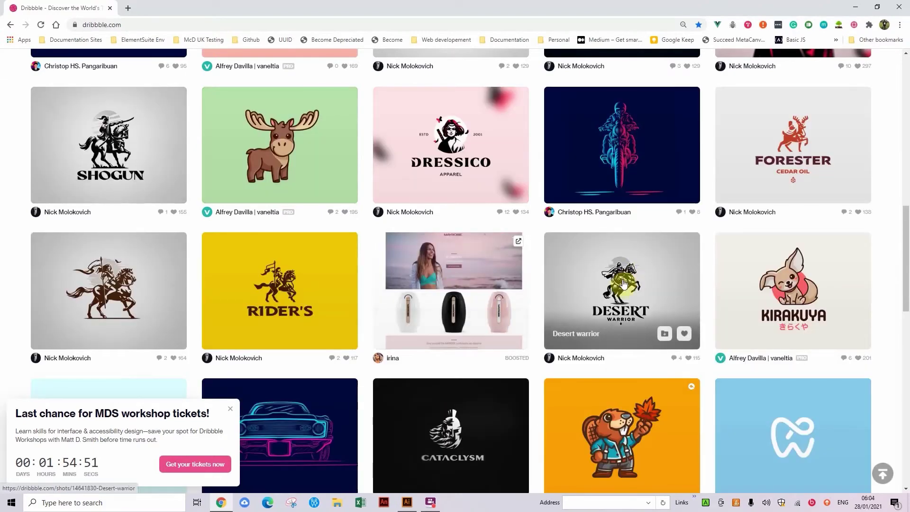
scroll(611, 278, "down", 5)
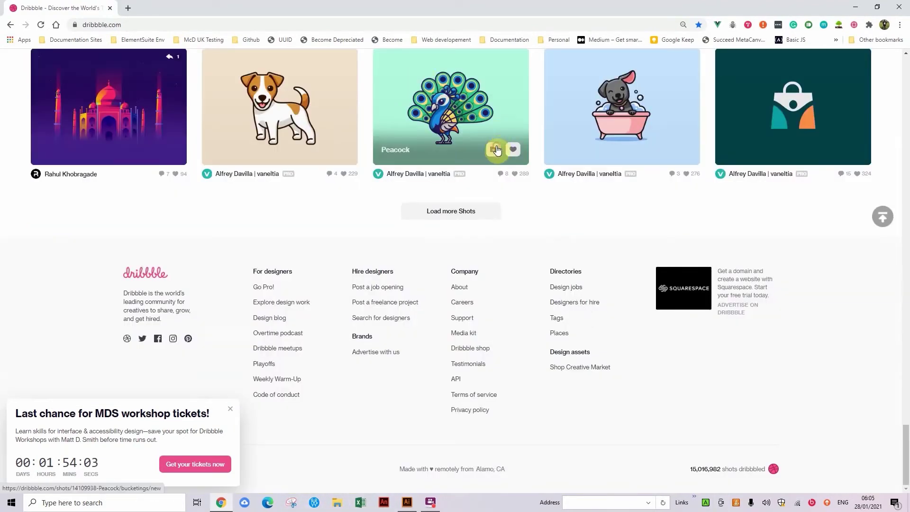
left_click(495, 150)
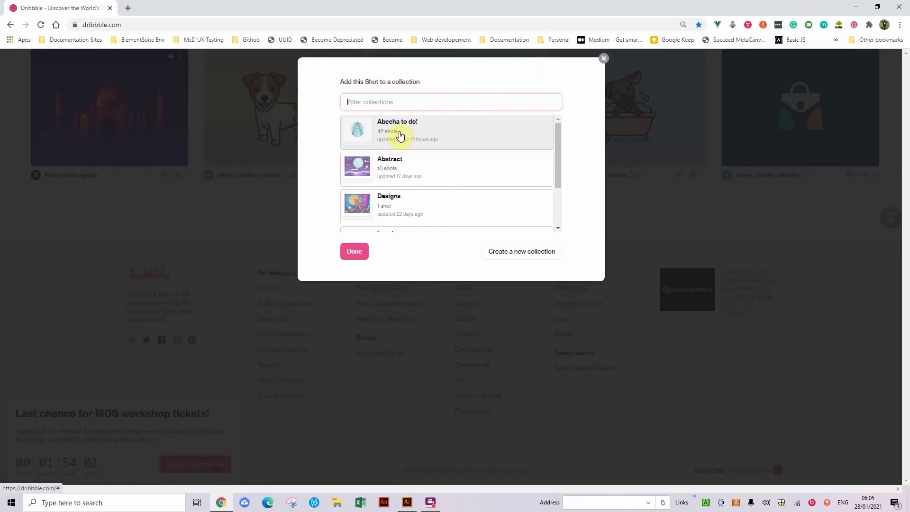
left_click(401, 135)
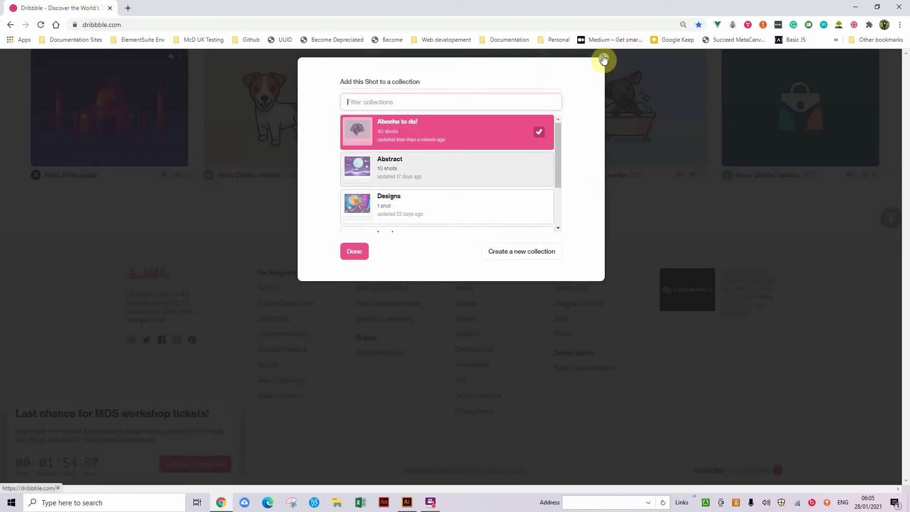
left_click(349, 252)
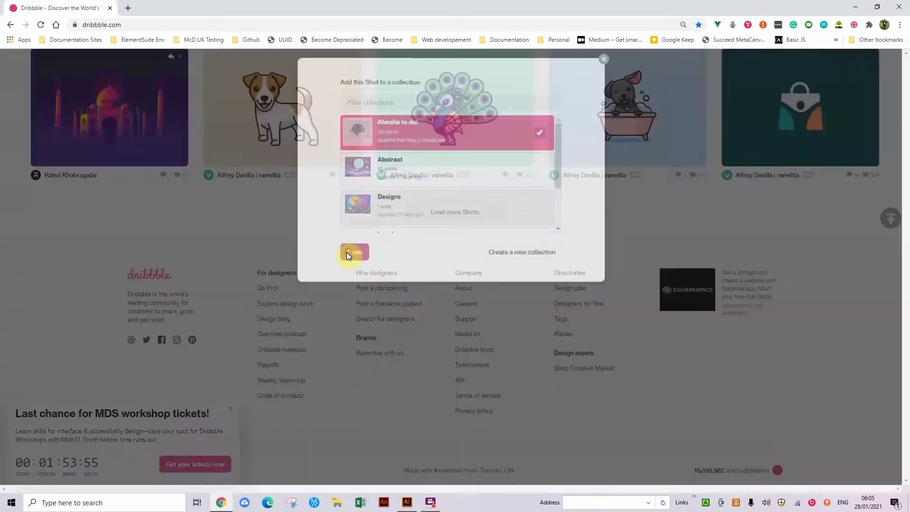
Step: Open the Peacock logo shot with the blue-to-magenta feathers and save it to a collection
scroll(370, 166, "up", 12)
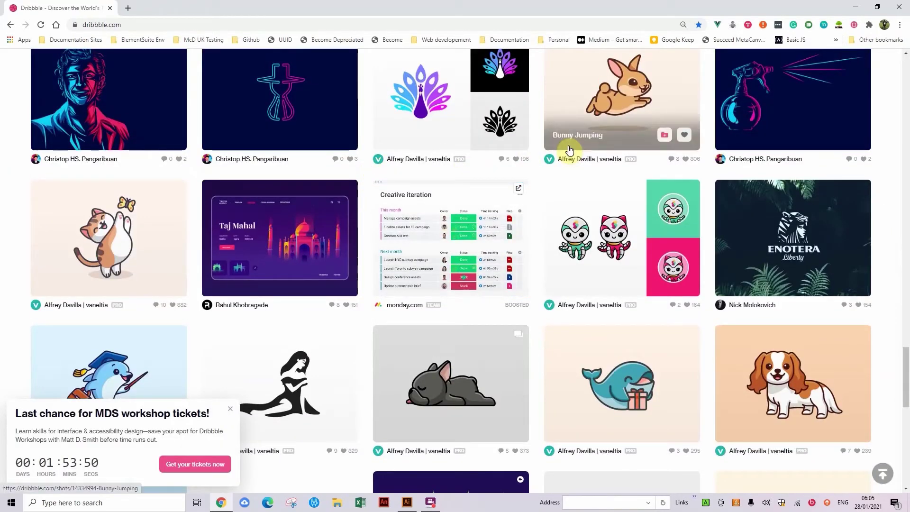
scroll(570, 150, "up", 6)
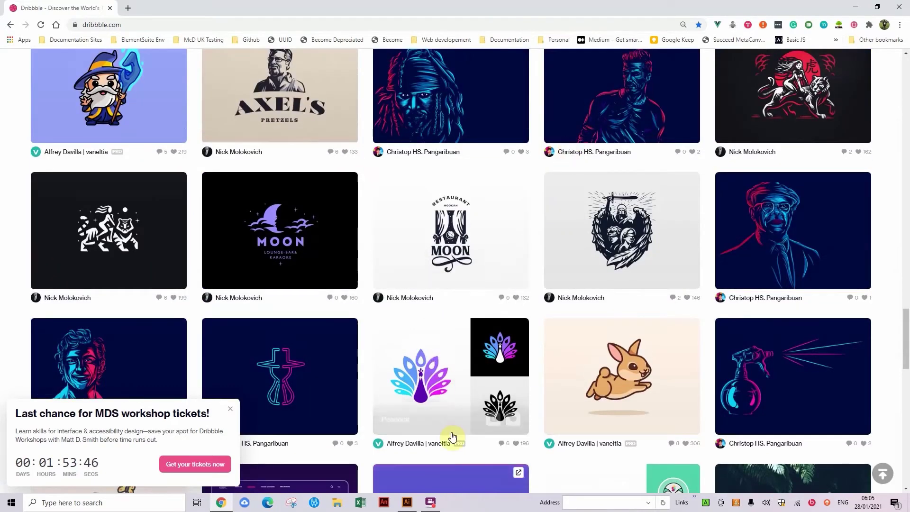
left_click(458, 404)
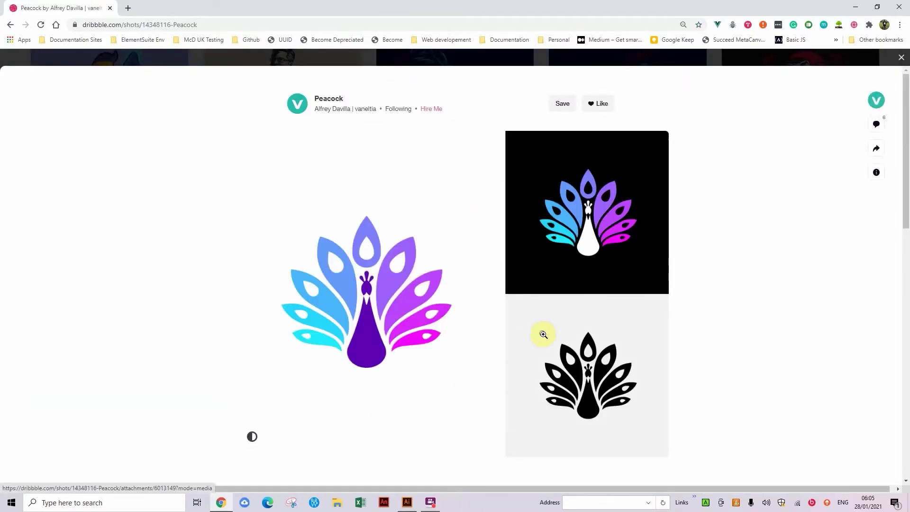
scroll(542, 280, "down", 10)
scroll(540, 275, "up", 10)
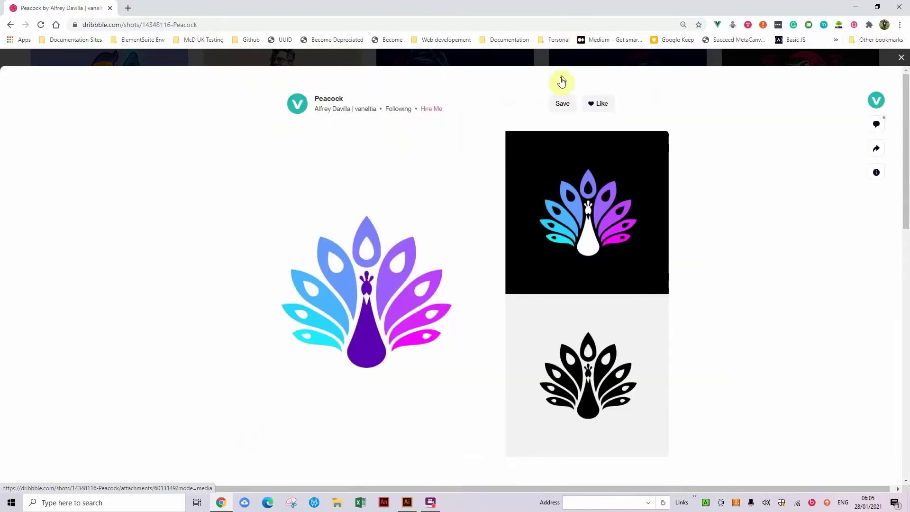
left_click(568, 101)
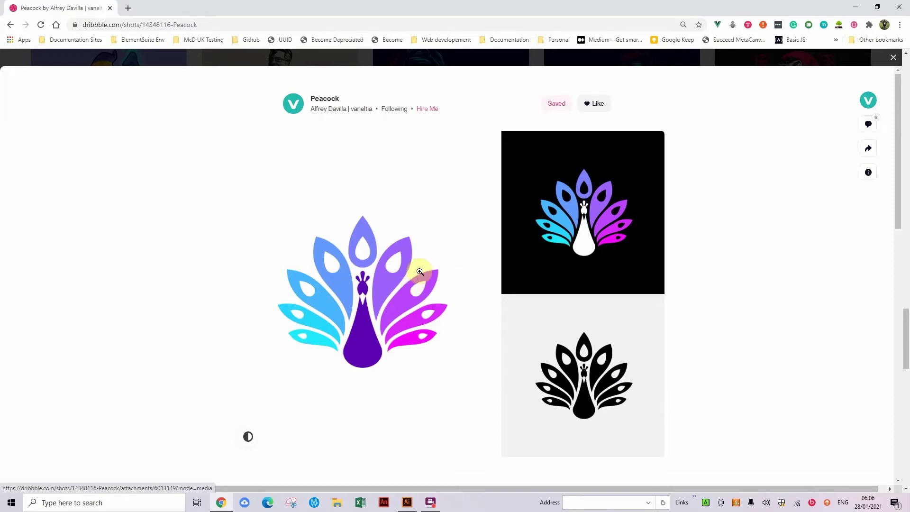
Step: Take a screen snip of the multicoloured peacock logo and paste it near the middle of the artboard in Illustrator
key("super+shift+s")
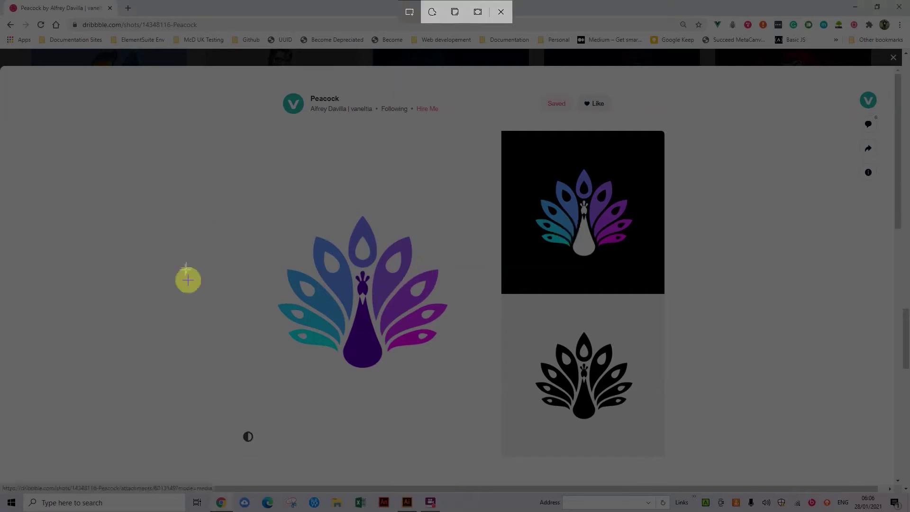
mouse_move(269, 196)
left_mouse_down()
mouse_move(321, 218)
mouse_move(400, 299)
mouse_move(445, 319)
mouse_move(467, 375)
left_mouse_up()
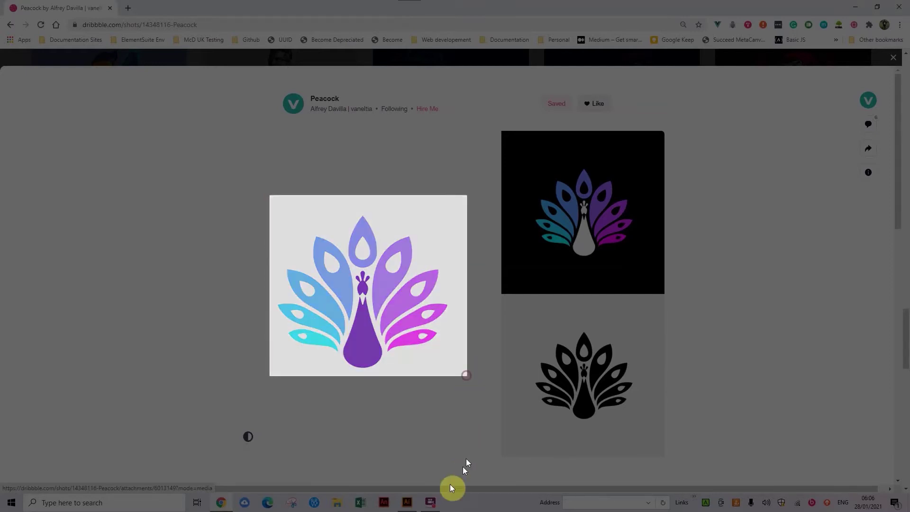
left_click(414, 506)
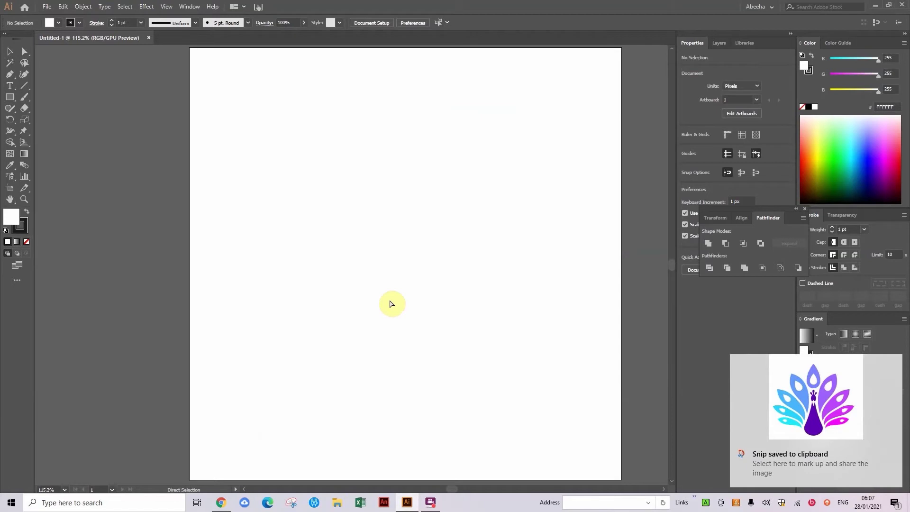
key("ctrl+v")
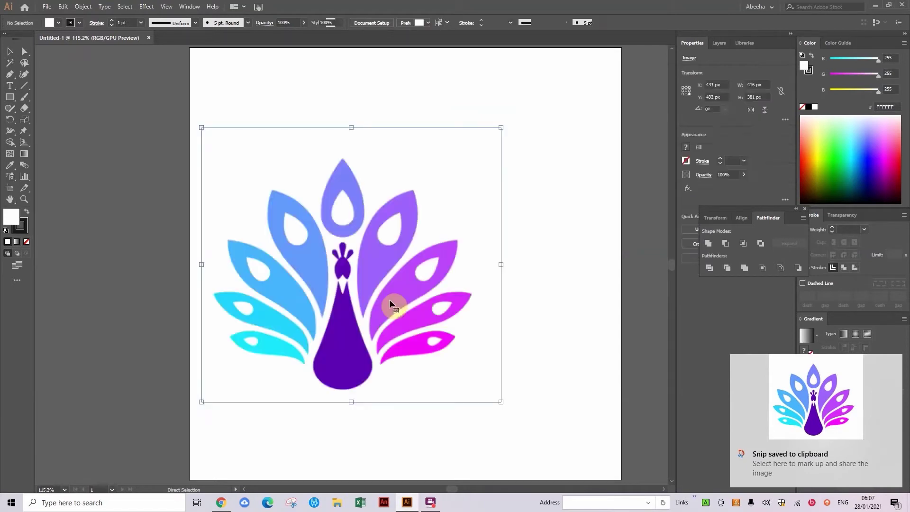
left_click_drag(367, 269, 446, 263)
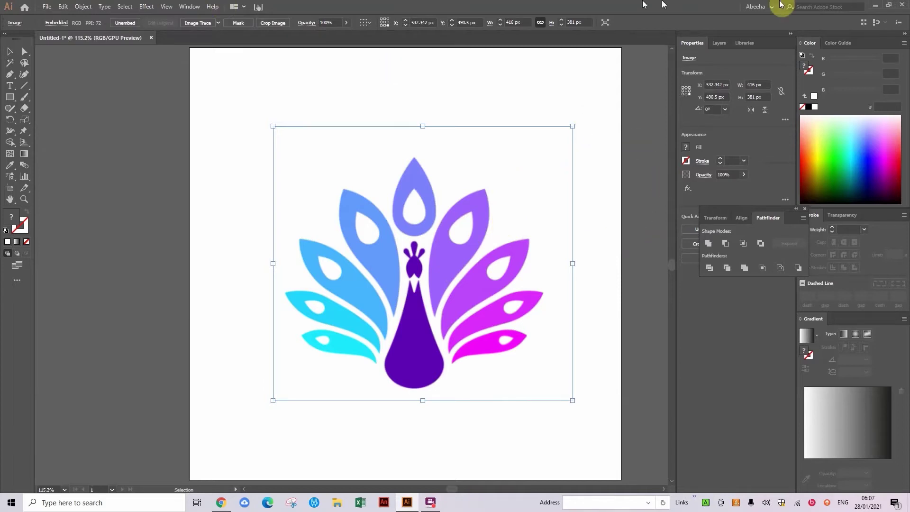
Step: Lock Layer 1 containing the peacock image and add a new layer above it for tracing
left_click(727, 45)
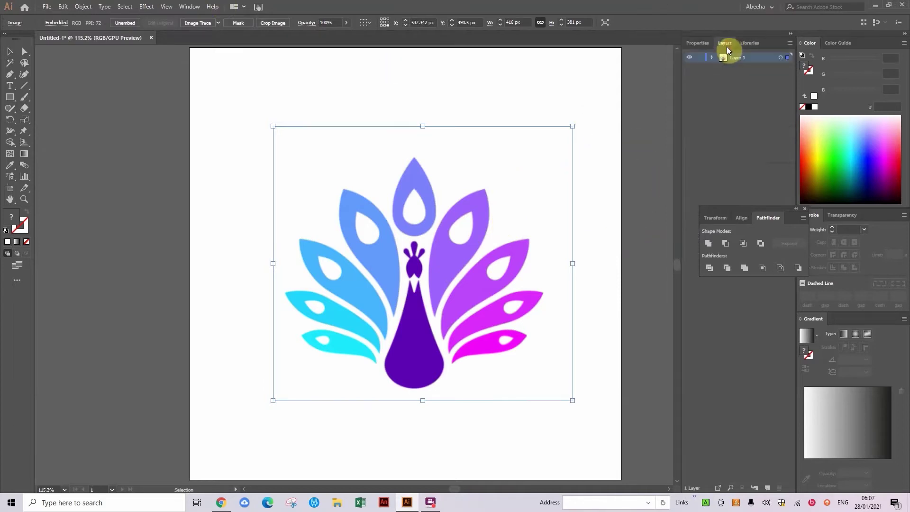
left_click(700, 57)
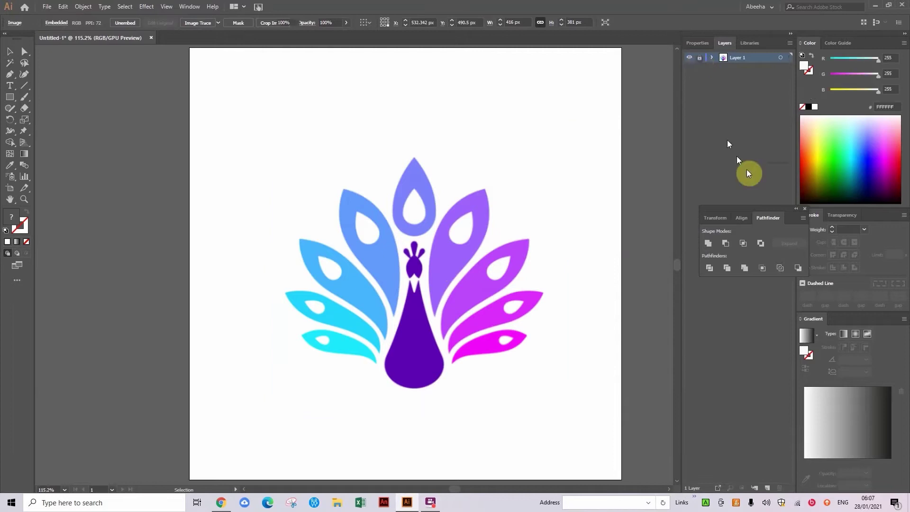
left_click(767, 488)
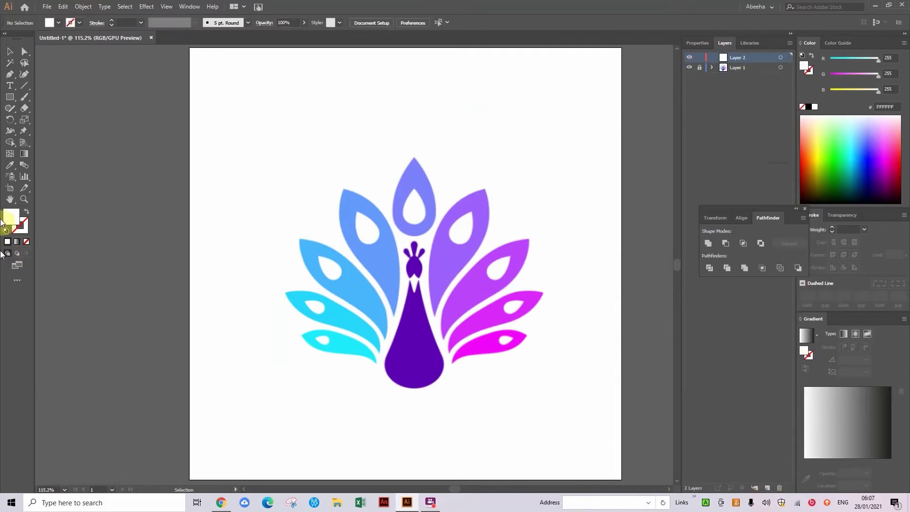
Step: Choose the Curvature tool and set the drawing colours to a black (000000) stroke with no fill
left_click(26, 75)
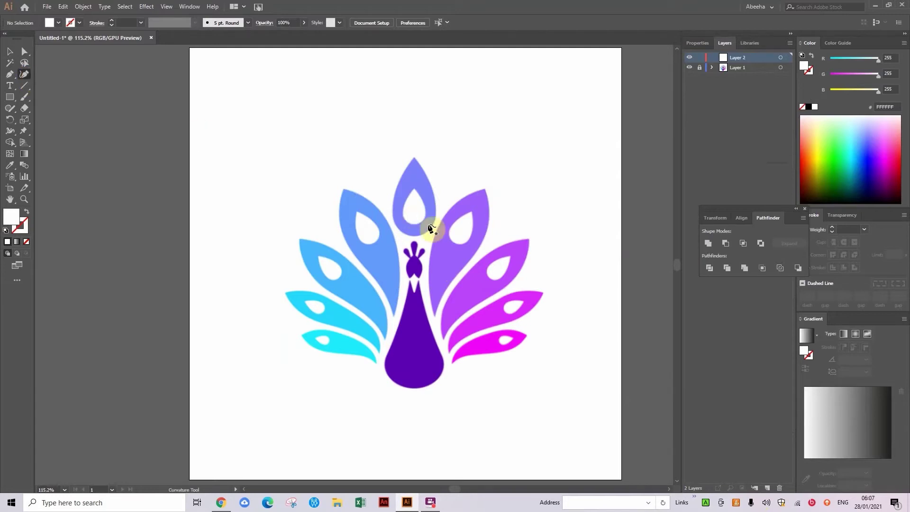
left_click(398, 321)
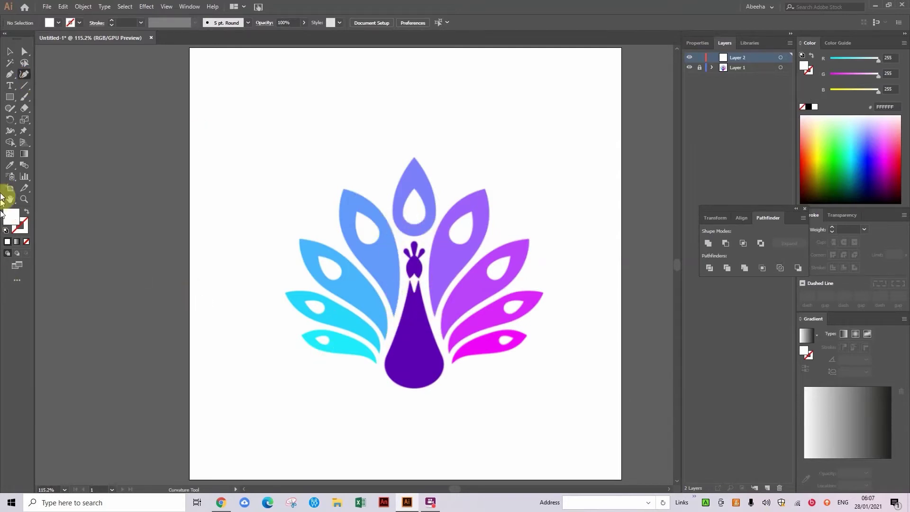
double_click(22, 232)
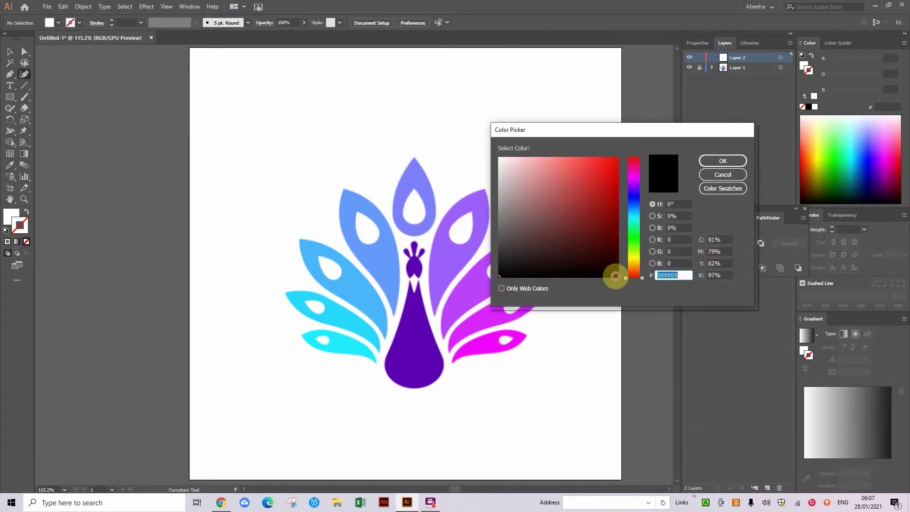
left_click_drag(615, 276, 620, 277)
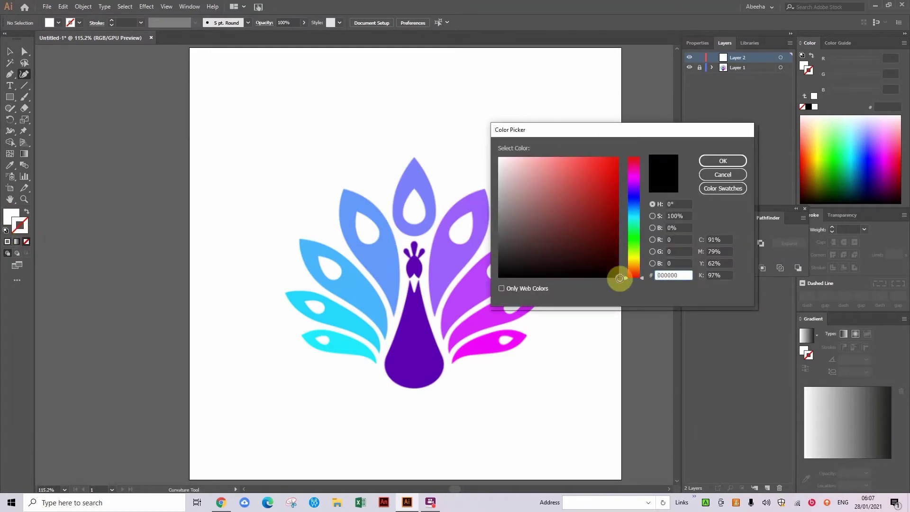
left_click(733, 162)
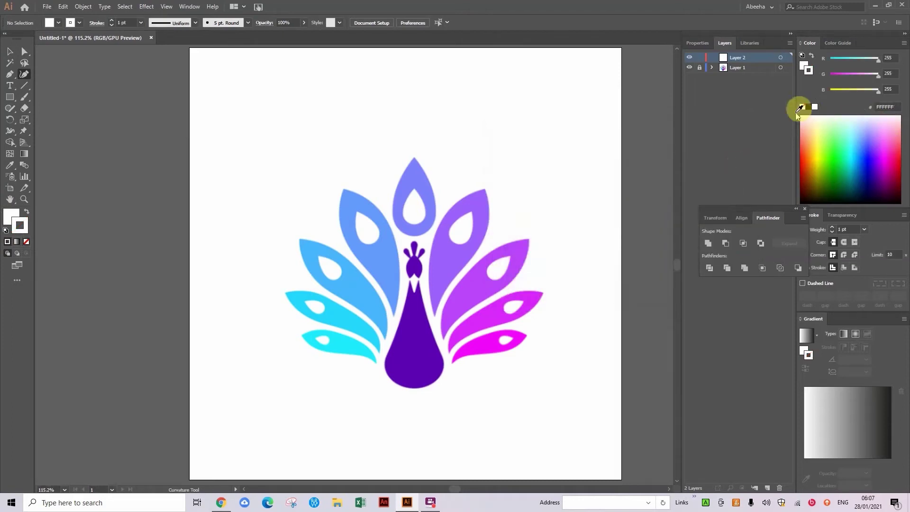
key("x")
left_click(803, 68)
left_click(802, 107)
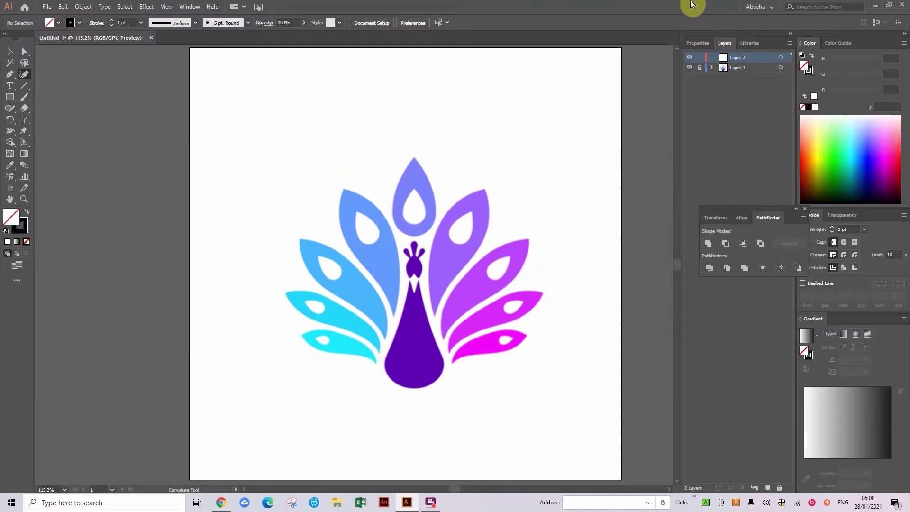
Step: Trace the outline of the peacock's lowest left cyan feather as a closed path with the Curvature tool
key("ctrl+equal")
key("ctrl+equal")
key("ctrl+equal")
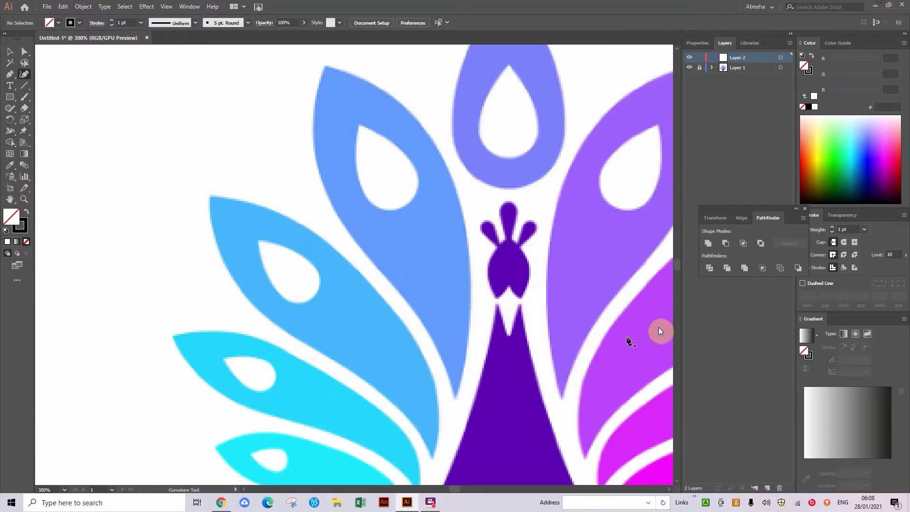
scroll(493, 355, "down", 5)
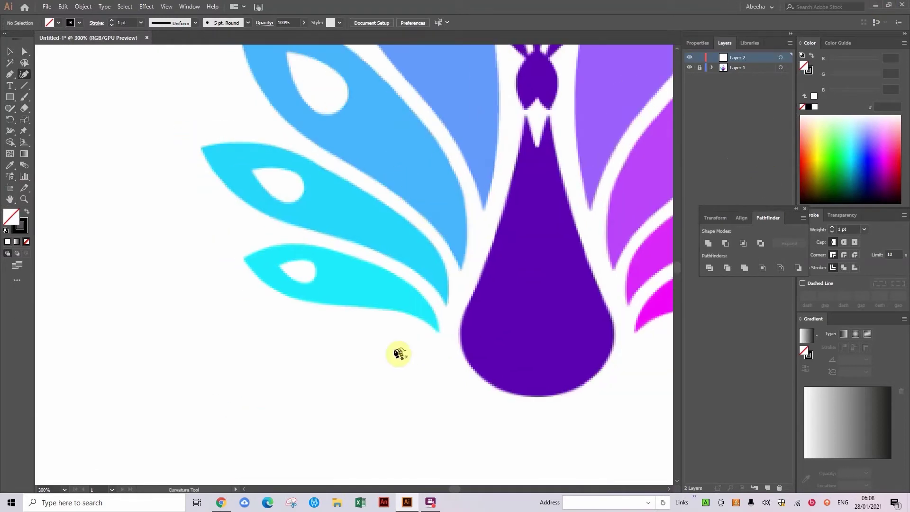
left_click(437, 331)
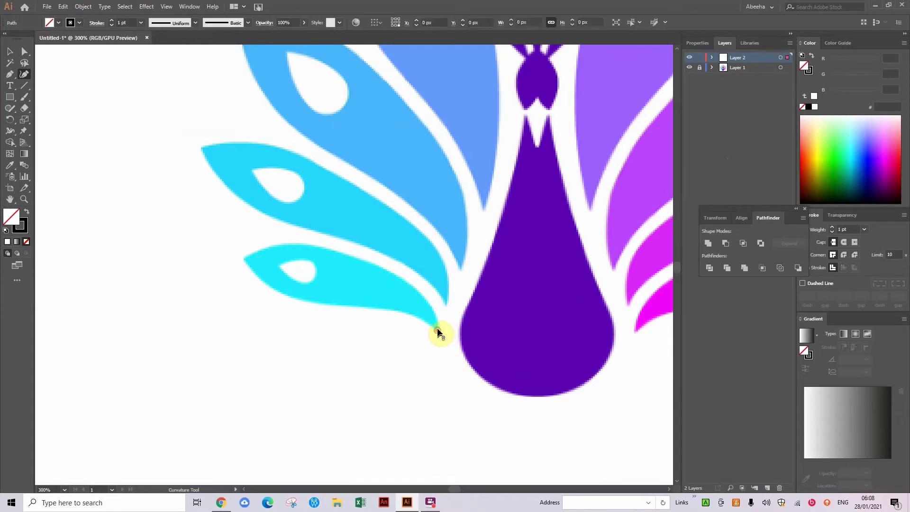
left_click(434, 313)
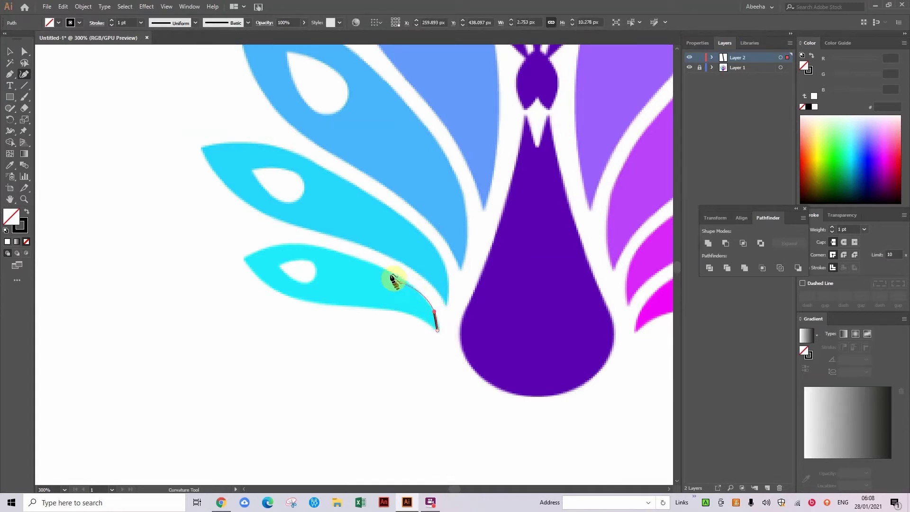
left_click(419, 293)
left_click(410, 285)
left_click(387, 271)
left_click(340, 252)
left_click(307, 246)
left_click(285, 244)
left_click(243, 261)
left_click(269, 285)
left_click(329, 305)
left_click(352, 309)
left_click(406, 313)
left_click(437, 331)
Step: Trace the outline of the second-lowest left feather as a closed path with the Curvature tool
left_click_drag(325, 237, 329, 302)
left_click(462, 381)
left_click(463, 369)
left_click(462, 346)
left_click(440, 311)
left_click(407, 283)
left_click(336, 243)
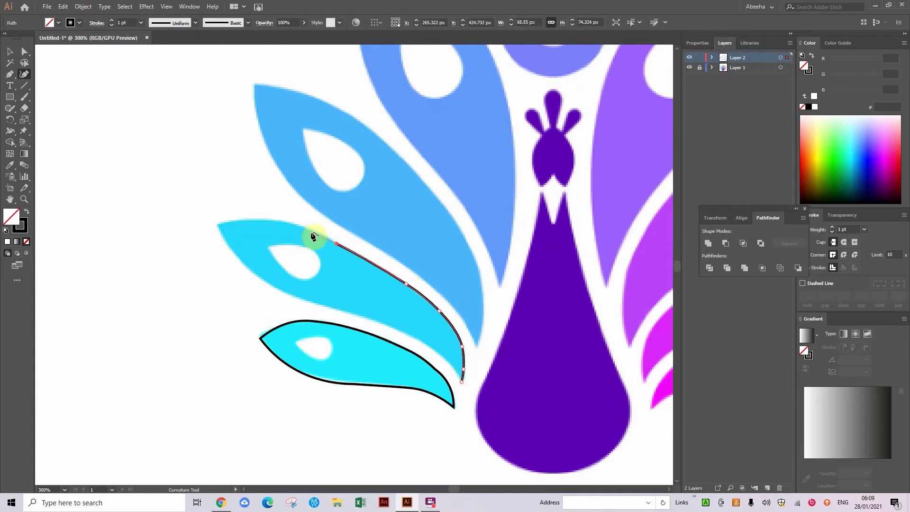
left_click(284, 223)
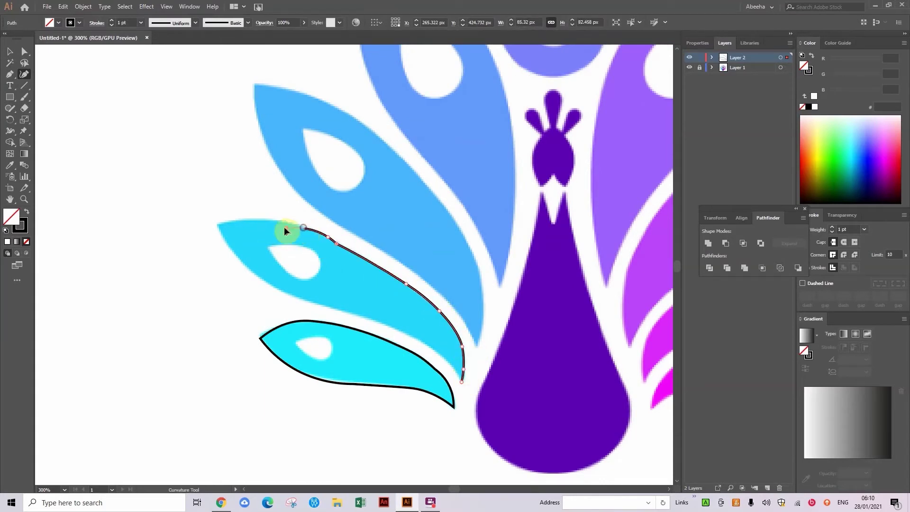
left_click(219, 226)
left_click(245, 268)
left_click(338, 309)
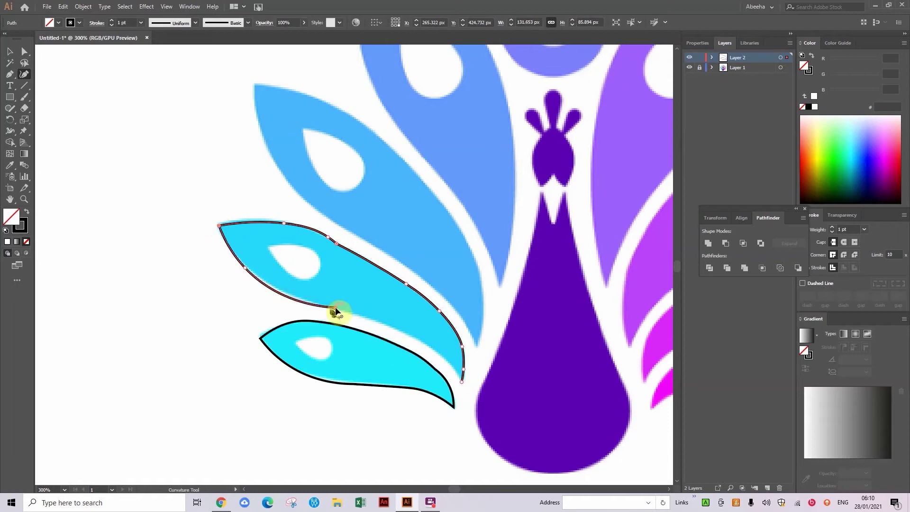
left_click(462, 381)
left_click(437, 353)
Step: Try to fit the traced outline more closely to the second-lowest left feather by moving its individual anchor points
left_click(9, 74)
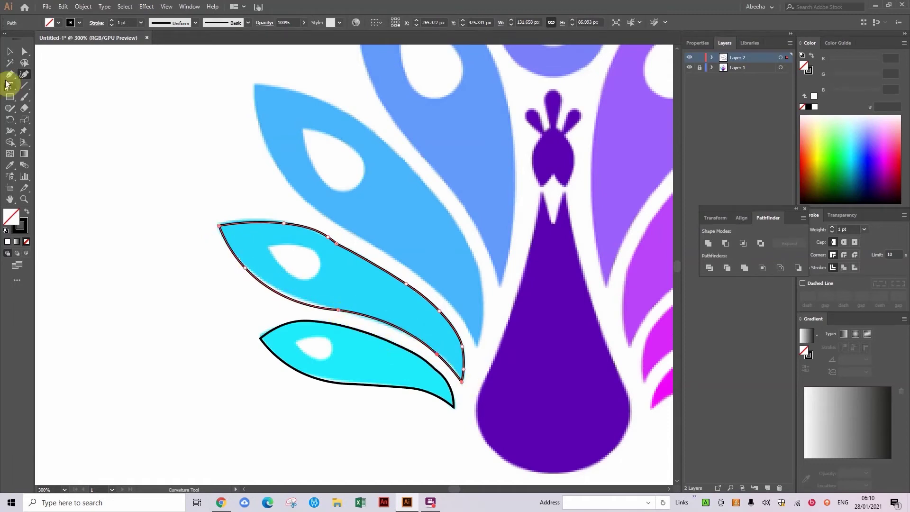
left_click(24, 51)
left_click_drag(409, 335, 394, 327)
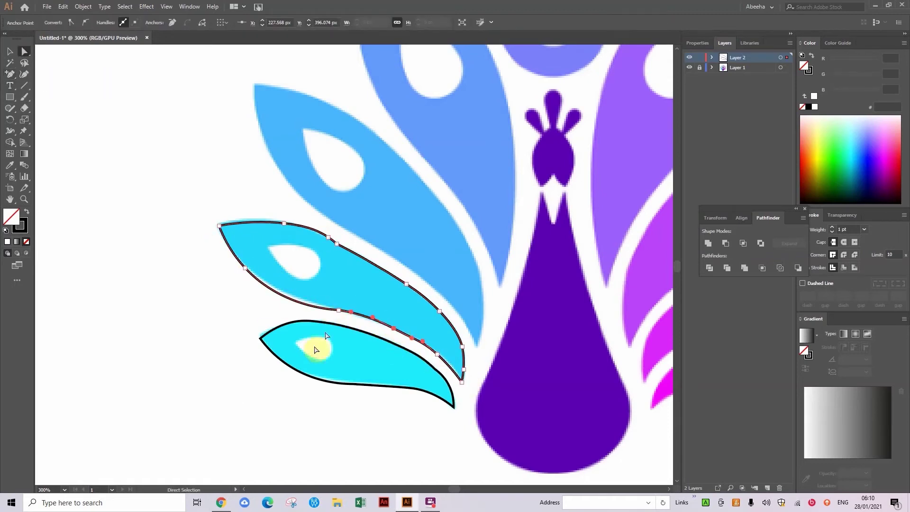
left_click(9, 51)
left_click(421, 196)
left_click(24, 51)
left_click(337, 244)
left_click_drag(340, 239, 445, 90)
left_click(9, 51)
left_click(130, 101)
key("a")
left_click_drag(245, 268, 276, 292)
left_click_drag(340, 310, 328, 310)
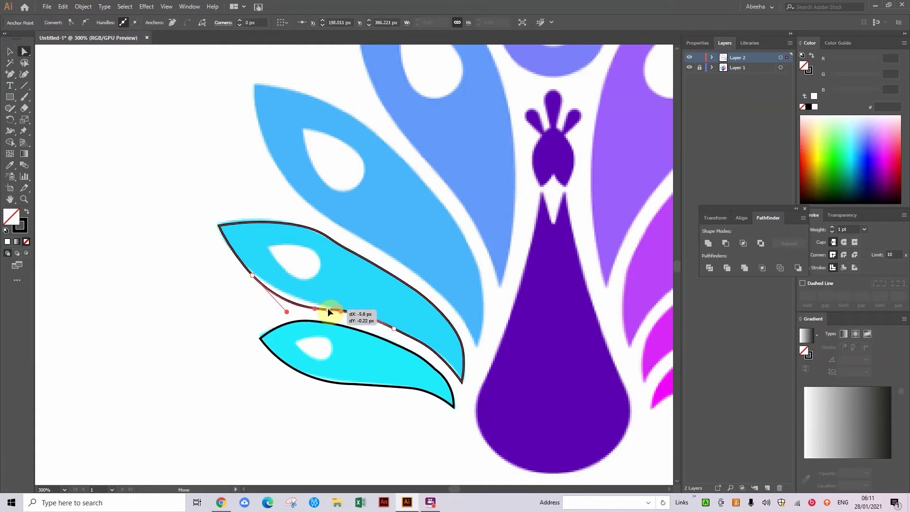
Step: Delete the poorly fitting outline around the second-lowest left feather
left_click(9, 50)
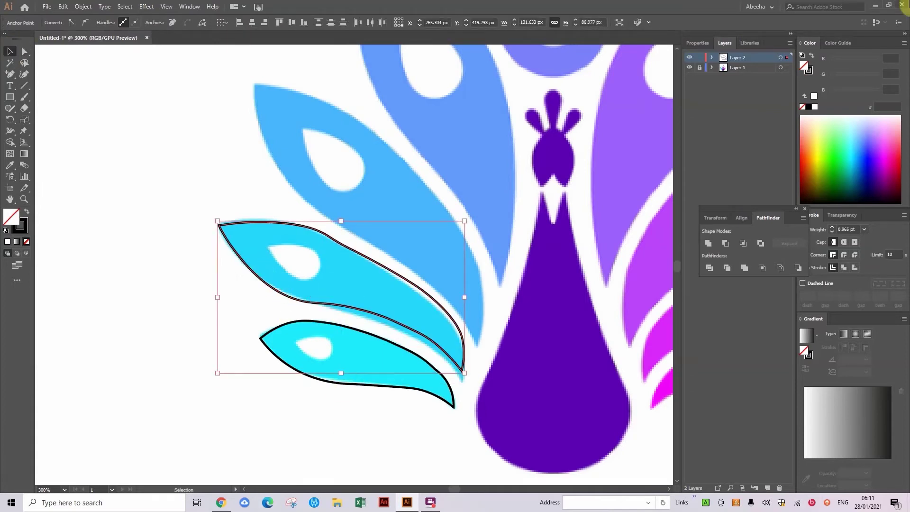
left_click(227, 206)
left_click(228, 225)
key("Delete")
Step: Redraw the second-lowest left feather's outline from its inner tip as a closed path with the Curvature tool
left_click(23, 74)
left_click(462, 381)
left_click(462, 347)
left_click(451, 325)
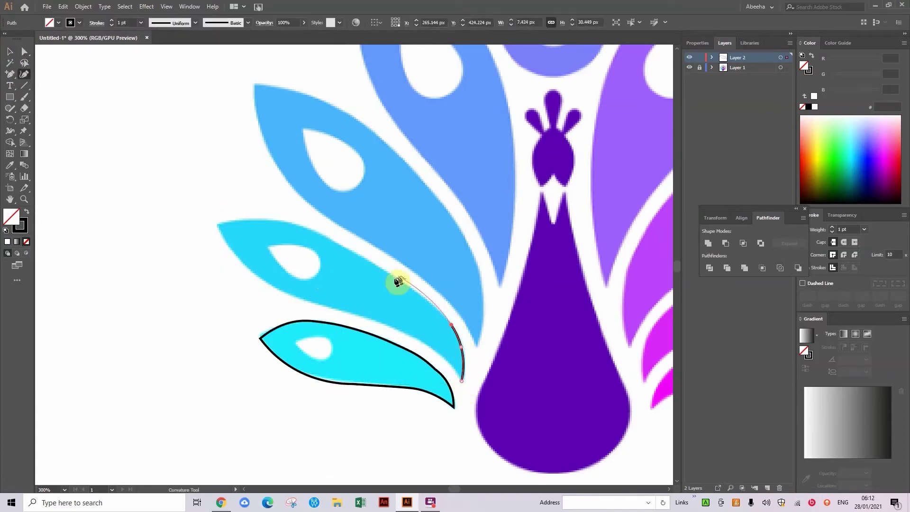
left_click(451, 325)
left_click(438, 308)
left_click(345, 247)
left_click(304, 227)
left_click(217, 225)
left_click(247, 268)
left_click(346, 309)
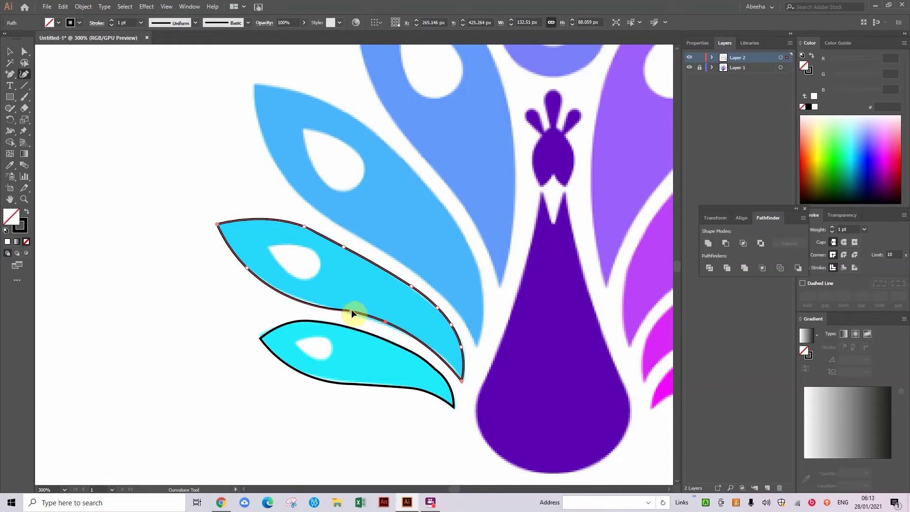
Step: Trace the light blue left feather, third from the bottom, as a closed curved outline
left_click_drag(388, 270, 356, 322)
left_click(445, 396)
left_click(452, 360)
left_click(428, 279)
left_click(410, 253)
left_click(343, 184)
left_click(302, 159)
left_click(240, 204)
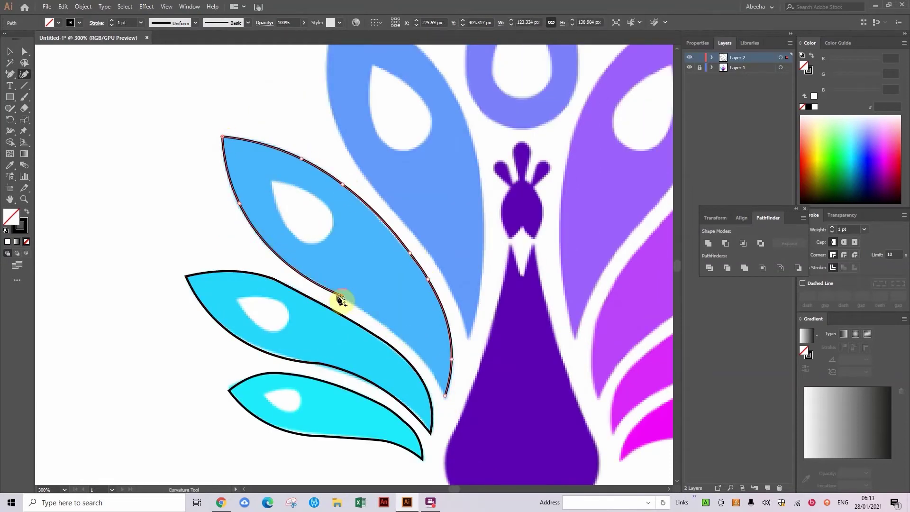
left_click(442, 392)
Step: Trace the uppermost left feather as a closed curved outline, starting and ending at its lower tip
scroll(443, 392, "up", 2)
scroll(442, 392, "right", 2)
left_click(373, 430)
left_click(384, 385)
left_click(388, 304)
left_click(361, 192)
left_click(340, 159)
left_click(297, 123)
left_click(244, 101)
left_click(233, 134)
left_click(270, 273)
left_click(310, 320)
left_click(373, 430)
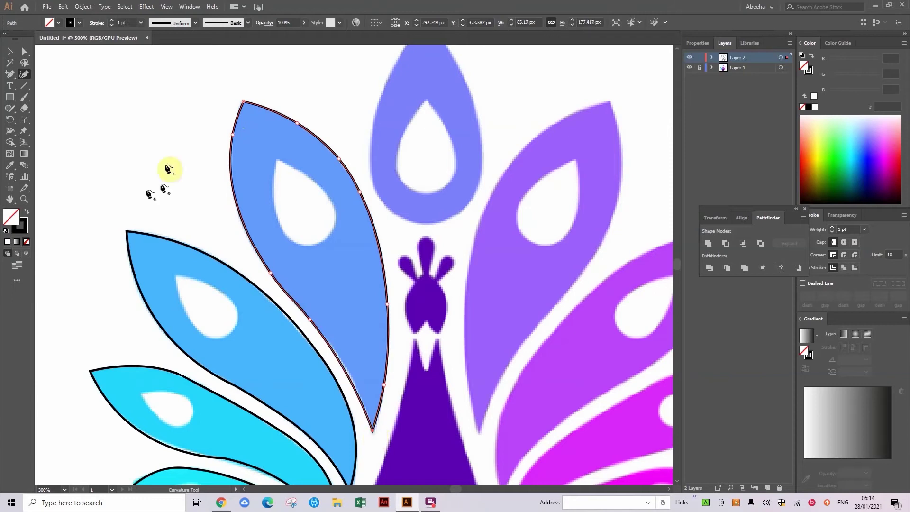
Step: Trace the outer teardrop outline of the central top feather above the peacock's head as a closed path
scroll(169, 169, "up", 2)
scroll(169, 170, "right", 2)
left_click(355, 359)
left_click(381, 352)
left_click(402, 331)
left_click(409, 306)
left_click(406, 260)
left_click(353, 156)
left_click(313, 218)
left_click(302, 323)
left_click(313, 342)
left_click(356, 359)
Step: Trace the uppermost right purple feather as a closed curved outline with a pointed outer tip
left_click_drag(321, 304, 221, 107)
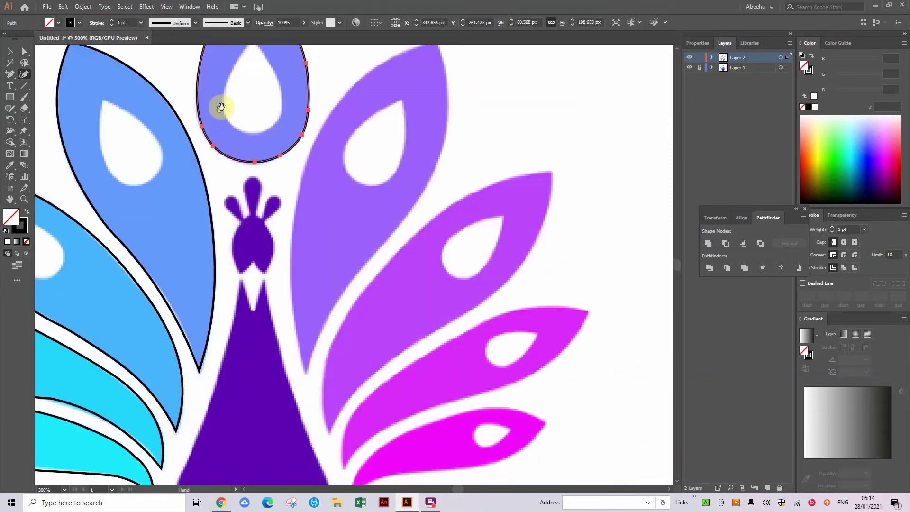
scroll(221, 107, "down", 2)
left_click(298, 317)
left_click(285, 256)
left_click(311, 75)
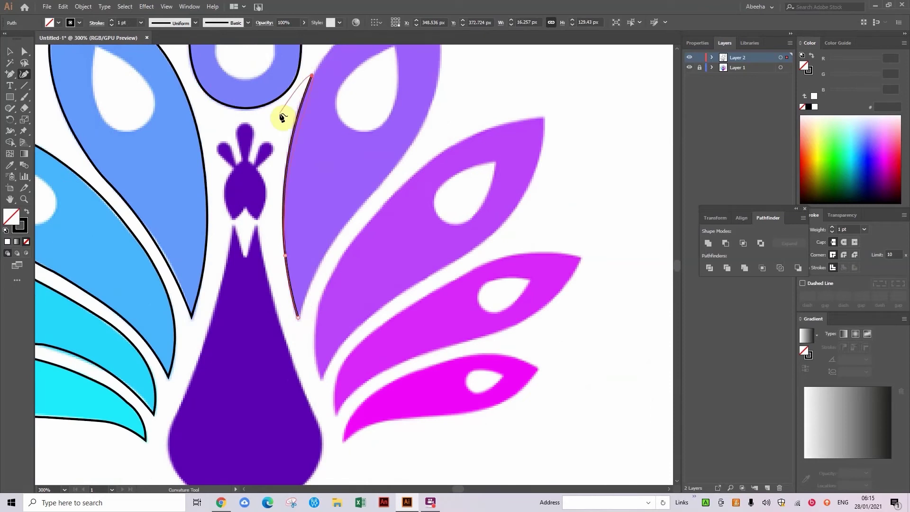
left_click_drag(280, 114, 304, 259)
left_click(356, 194)
double_click(453, 133)
left_click(464, 181)
left_click(446, 273)
left_click(435, 288)
left_click(423, 309)
left_click(363, 379)
left_click(323, 463)
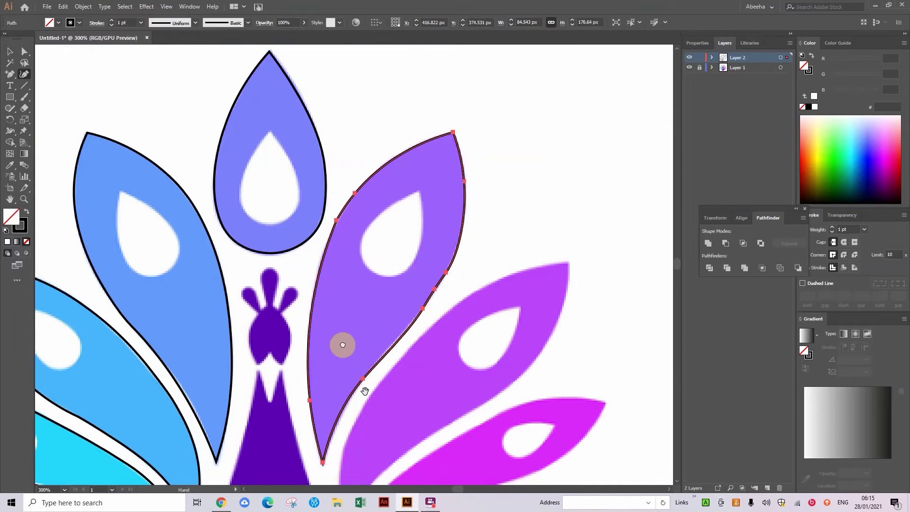
Step: Trace the violet right feather, second from the top, as a closed curved outline with a pointed outer tip
left_click_drag(343, 345, 343, 262)
left_click(345, 438)
left_click(341, 394)
left_click(378, 301)
left_click(509, 194)
double_click(568, 180)
left_click(561, 225)
left_click(485, 317)
left_click(455, 341)
left_click(407, 367)
left_click(345, 438)
Step: Trace the second-lowest right feather as a closed curved outline with the Curvature tool
mouse_move(511, 266)
left_mouse_down()
mouse_move(488, 158)
mouse_move(437, 181)
left_mouse_up()
left_click(286, 389)
left_click(284, 366)
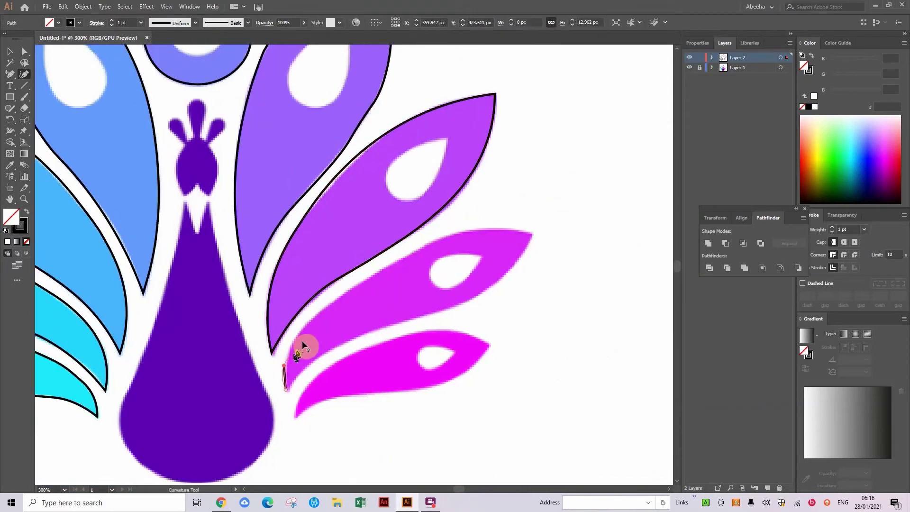
left_click(296, 339)
left_click(375, 275)
left_click(440, 240)
left_click(531, 234)
left_click(516, 263)
left_click(439, 310)
left_click(376, 328)
left_click(286, 390)
Step: Trace the lowest right magenta feather and close its outline accurately at the inner tip
left_click(295, 417)
scroll(301, 417, "down", 1)
scroll(301, 416, "left", 1)
left_click(347, 388)
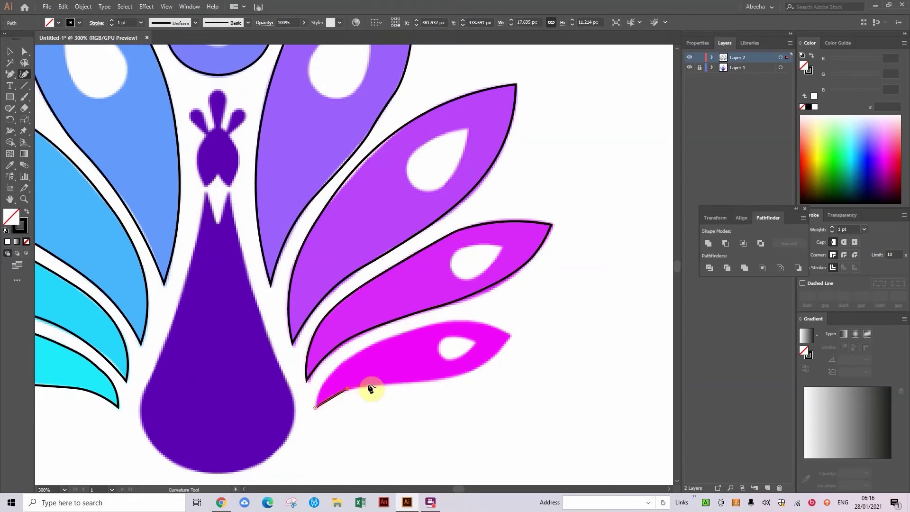
left_click(510, 337)
left_click(488, 326)
left_click(462, 324)
left_click(417, 330)
left_click(340, 365)
key("ctrl+equal")
key("ctrl+equal")
key("ctrl+equal")
key("ctrl+equal")
left_click_drag(352, 220, 705, 71)
left_click(318, 286)
left_click_drag(317, 286, 122, 475)
key("ctrl+minus")
key("ctrl+minus")
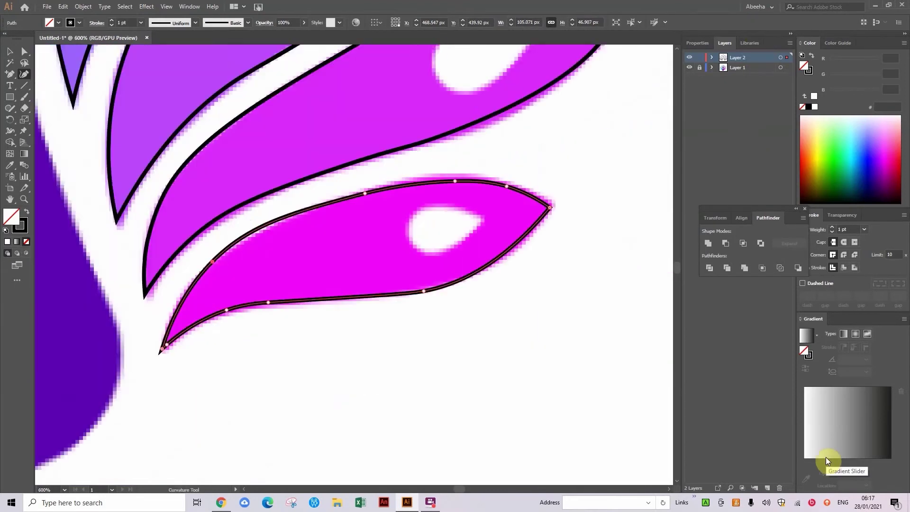
Step: Trace the white teardrop eye inside the lowest right magenta feather as a closed path
key("ctrl+equal")
left_click(476, 185)
left_click(521, 201, "alt")
left_click(502, 227)
left_click(462, 242)
left_click(430, 229)
left_click(474, 185)
Step: Trace the white teardrop eye inside the second-lowest right feather as a closed path
left_click_drag(367, 163, 271, 460)
left_click(371, 317)
left_click(364, 283)
left_click(496, 244, "alt")
left_click(467, 288)
left_click(372, 316)
Step: Trace the white teardrop eye inside the third-lowest right feather as a closed path with the Curvature tool
left_click_drag(370, 119, 467, 429)
left_click(498, 239)
left_click(483, 318)
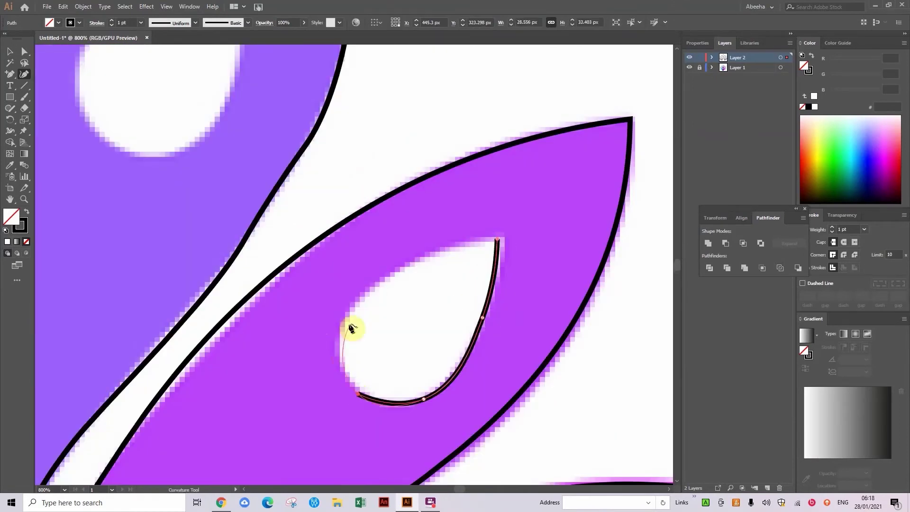
left_click(350, 325)
left_click(498, 239)
Step: Trace the white teardrop eye inside the upper right violet feather as a closed path about 34 by 46 px
left_click_drag(210, 82, 473, 335)
left_click(407, 407)
left_click(441, 404)
left_click(489, 361)
left_click(496, 183, "alt")
left_click(437, 210)
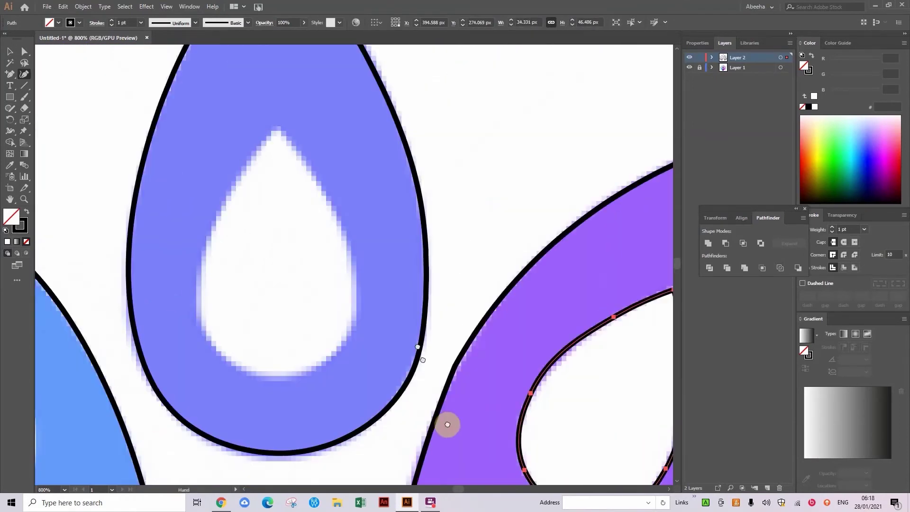
Step: Trace the white teardrop eye inside the top centre feather as a closed path
left_click_drag(448, 425, 510, 456)
left_click(340, 158)
left_click(419, 308)
left_click(417, 361)
left_click(356, 406)
left_click(280, 383)
left_click(340, 158)
Step: Trace the white teardrop eye inside the upper left blue feather as a closed path
left_click_drag(71, 285, 424, 57)
left_click(449, 235)
left_click(370, 319)
left_click(300, 240)
left_click(295, 95)
Step: Trace the white teardrop eye inside the third-lowest left light blue feather as a closed path
scroll(299, 96, "up", 5)
left_click(408, 303)
left_click(417, 279)
left_click(260, 166)
left_click(349, 329)
left_click(409, 304)
Step: Trace the white teardrop eye inside the second-lowest left feather as a closed path about 29 by 20 px
scroll(408, 303, "up", 5)
left_click(293, 253)
left_click(324, 296)
left_click(360, 329)
left_click(392, 342)
left_click(431, 305)
left_click(416, 267)
left_click(293, 253)
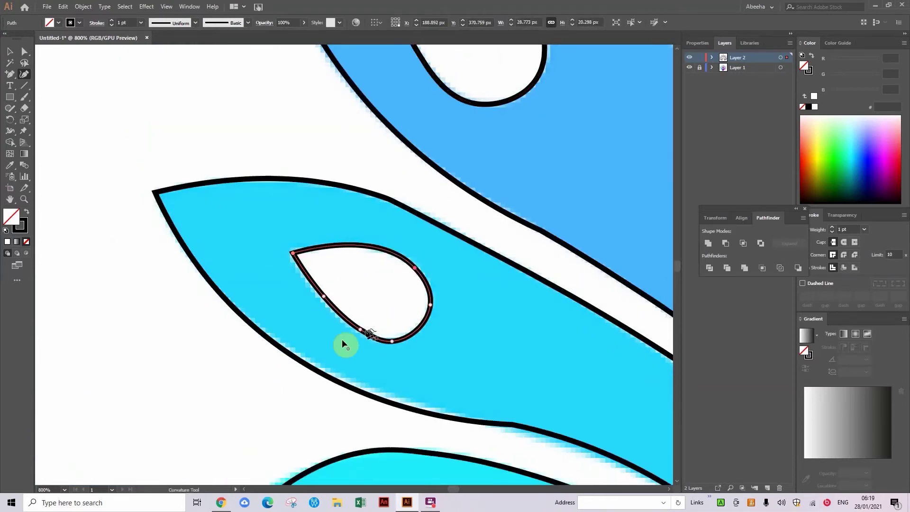
Step: Trace the white teardrop eye inside the lowest left cyan feather as a closed path about 20 by 13 px
left_click_drag(343, 340, 106, 105)
left_click(185, 258)
left_click(218, 275)
left_click(221, 306)
left_click(168, 311)
double_click(129, 274)
left_click(185, 259)
key("ctrl+minus")
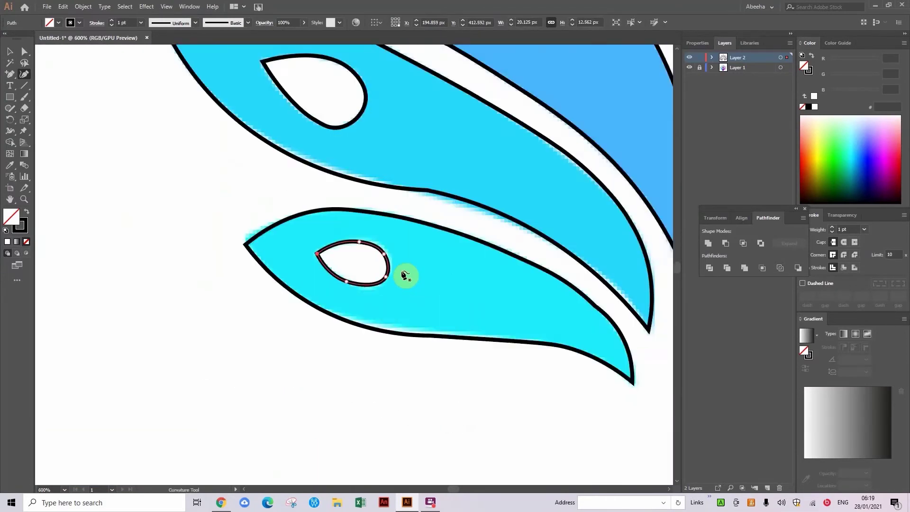
Step: Start the peacock's body outline, curving around its rounded base and up the right side of the neck
scroll(406, 275, "down", 4)
left_click(437, 290)
left_click(442, 314)
left_click(469, 326)
left_click(502, 318)
left_click(511, 300)
left_click(506, 279)
left_click(492, 235)
left_click(480, 158)
Step: Continue the body outline around the right crest plume and up the centre plume with corner points between them
key("ctrl+plus")
key("ctrl+plus")
key("ctrl+plus")
key("ctrl+plus")
key("ctrl+plus")
key("ctrl+plus")
left_click_drag(474, 38, 517, 370)
left_click(575, 121)
left_click(550, 100)
left_click(519, 129)
double_click(503, 186)
double_click(480, 172)
left_click(490, 105)
Step: Finish the body outline around the left crest plume and down the head's left side, about 81 by 204 px overall
left_click_drag(491, 109, 503, 267)
left_click(498, 191)
left_click(464, 332)
left_click(432, 324)
left_click(412, 269)
left_click(373, 269)
left_click(389, 317)
left_click(427, 361)
left_click(397, 442)
left_click_drag(397, 442, 467, 264)
left_click(496, 452)
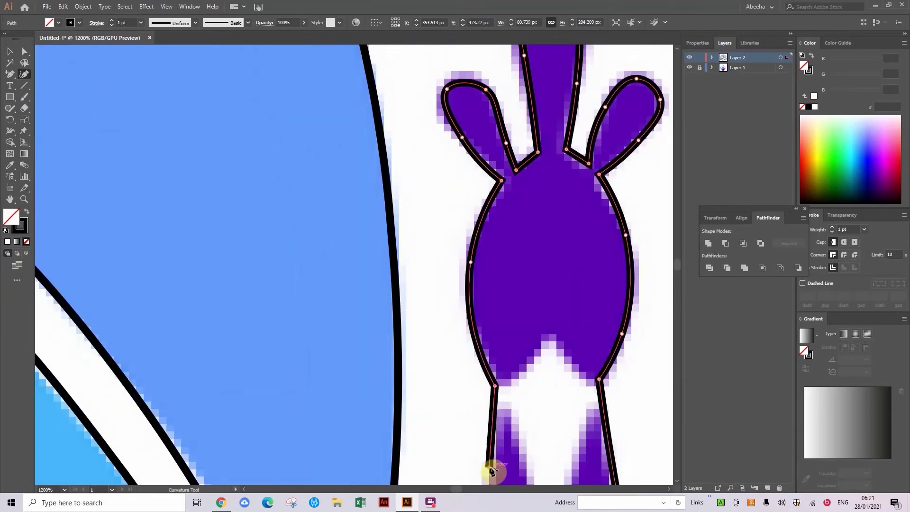
Step: Trace the white diamond-shaped neck cutout as a closed straight-sided path about 23 by 29 px, with side tabs crossing the neck outline
left_click_drag(491, 472, 341, 142)
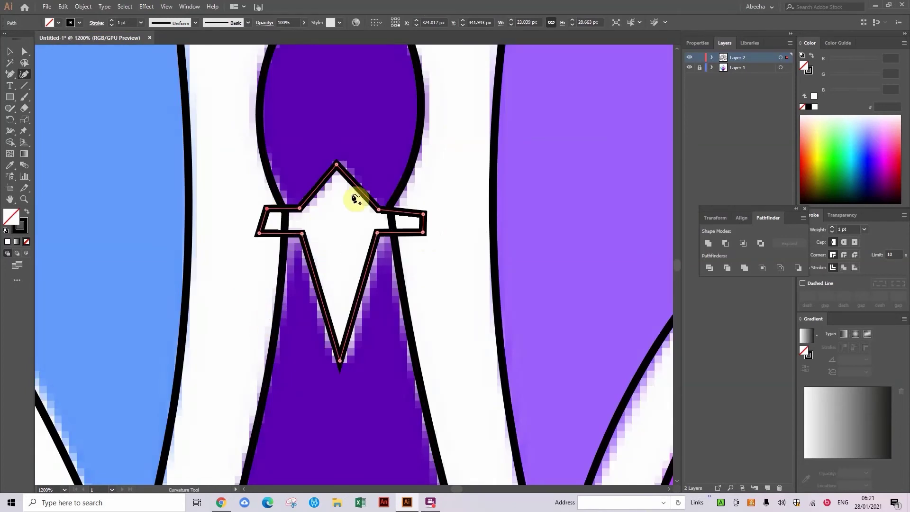
scroll(355, 198, "down", 10)
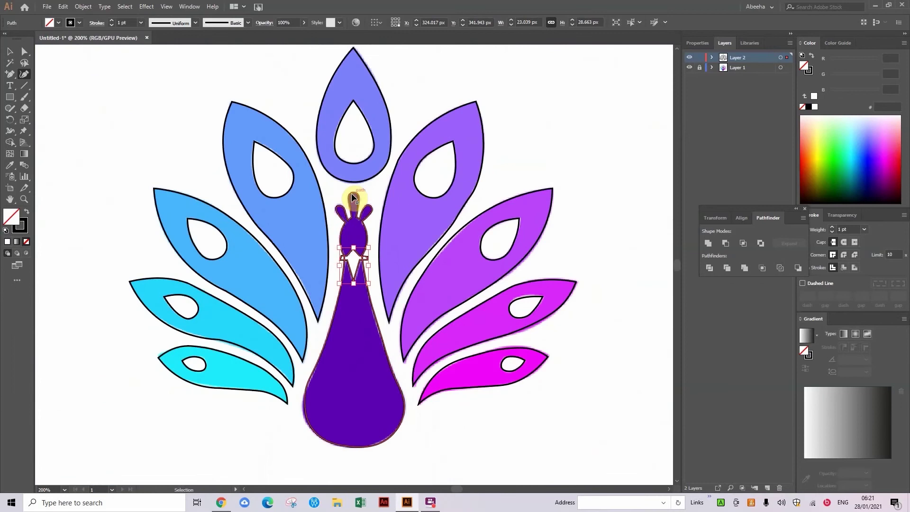
Step: Select all the traced paths and cut away the neck cutout's left protruding tab with Shape Builder
left_click(8, 53)
left_click_drag(138, 101, 728, 471)
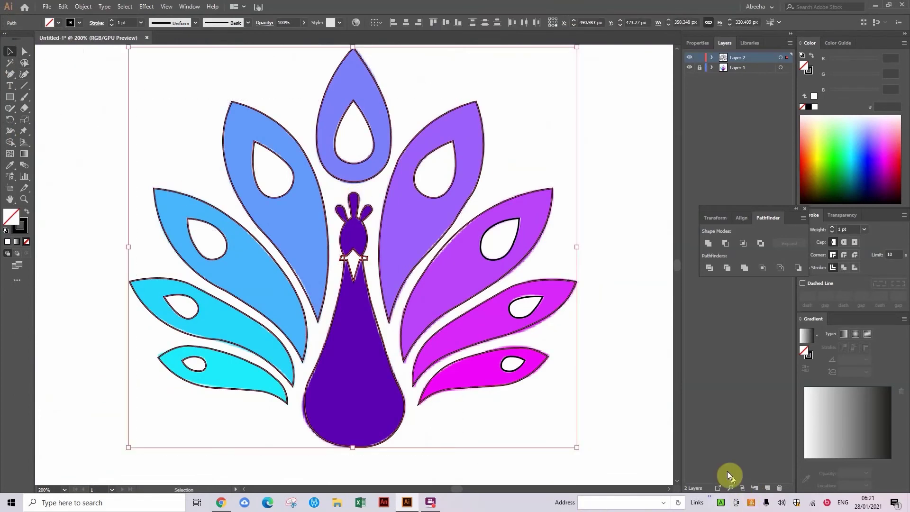
left_click(8, 142)
key("ctrl+plus")
key("ctrl+plus")
key("ctrl+plus")
key("ctrl+plus")
key("ctrl+plus")
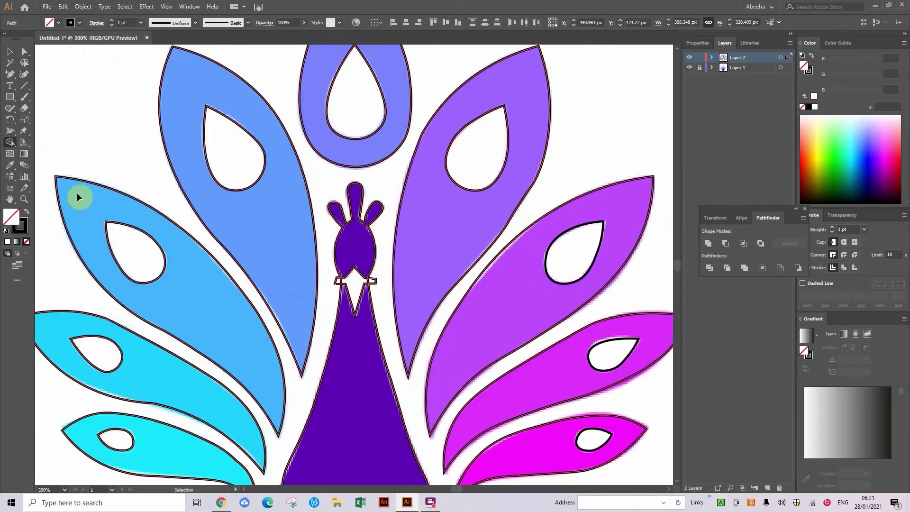
key("space")
left_click_drag(371, 331, 406, 241)
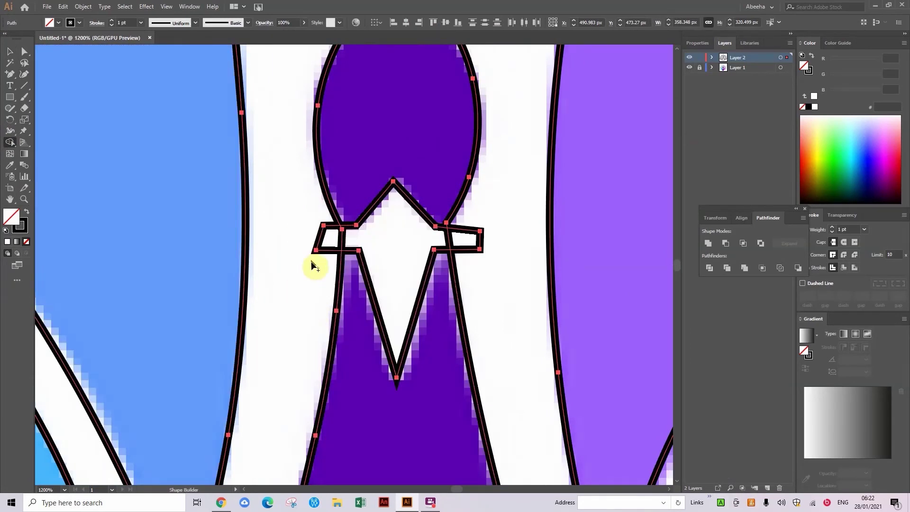
left_click(359, 310)
left_click_drag(307, 216, 316, 231)
Step: Try to remove the short neck edges between head and body on both sides of the cutout with Shape Builder
left_click(349, 241)
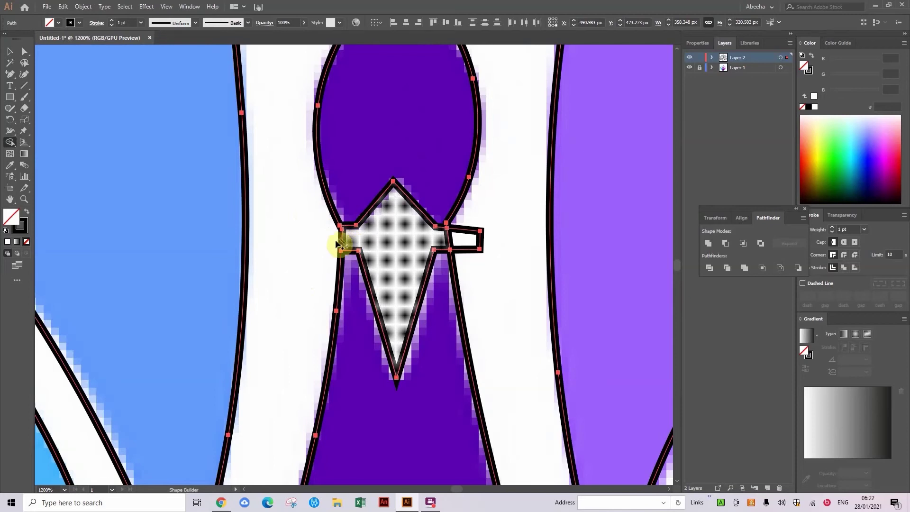
left_click(362, 245)
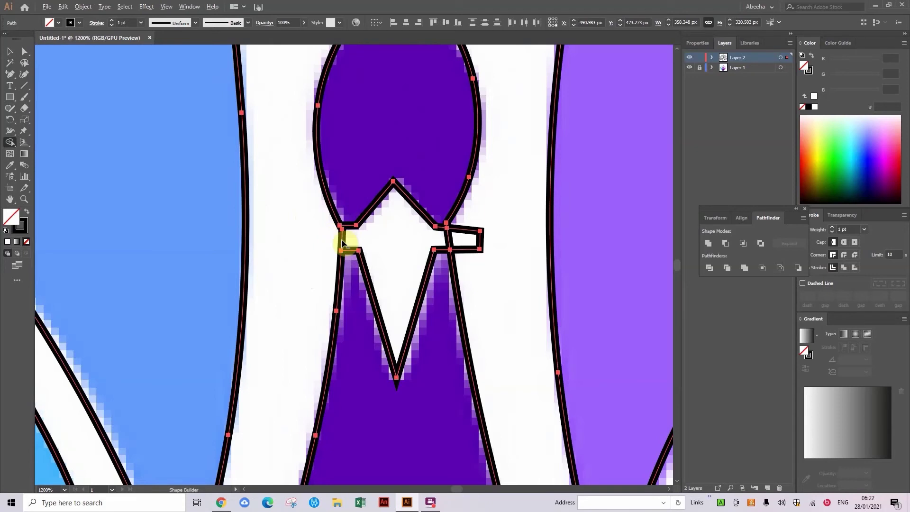
left_click(448, 238)
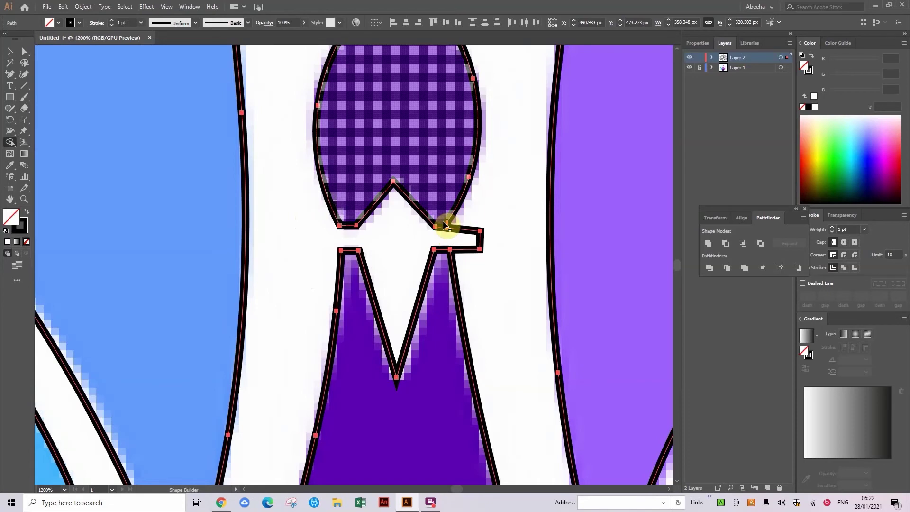
left_click(444, 224)
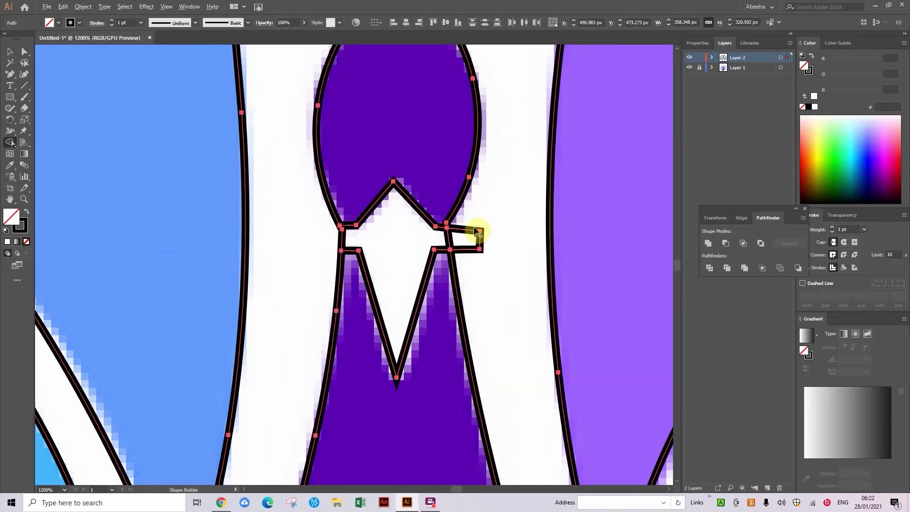
Step: Cut away the neck cutout's right protruding tab with Shape Builder
left_click_drag(479, 228, 483, 246)
left_click_drag(420, 336, 405, 134)
left_click_drag(443, 394, 489, 346)
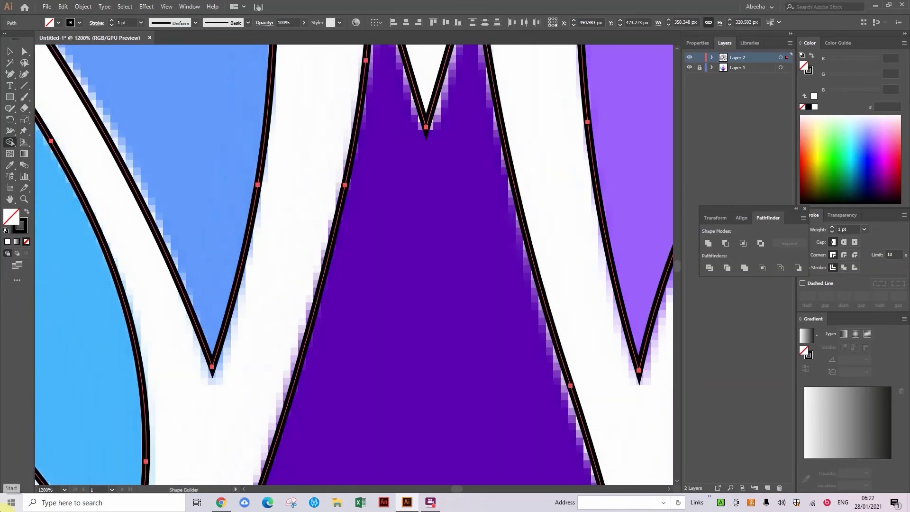
key("ctrl+minus")
key("ctrl+minus")
key("ctrl+minus")
key("ctrl+minus")
key("ctrl+minus")
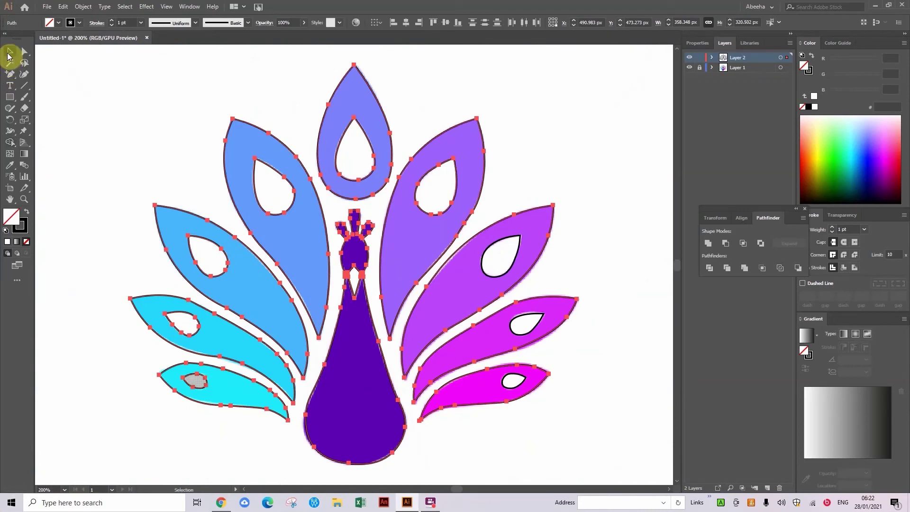
Step: Deselect the artwork, show the document properties and move the floating Pathfinder panel clear of them
left_click(10, 52)
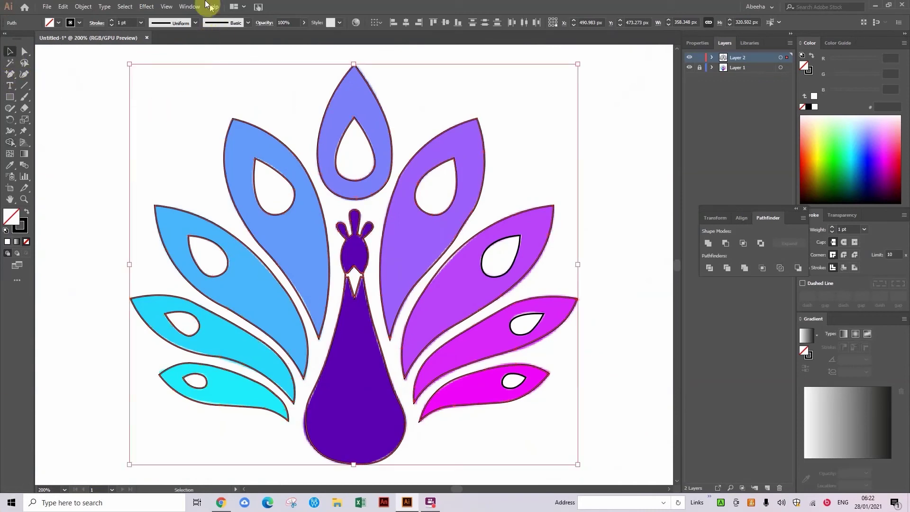
left_click(77, 126)
left_click_drag(240, 213, 241, 236)
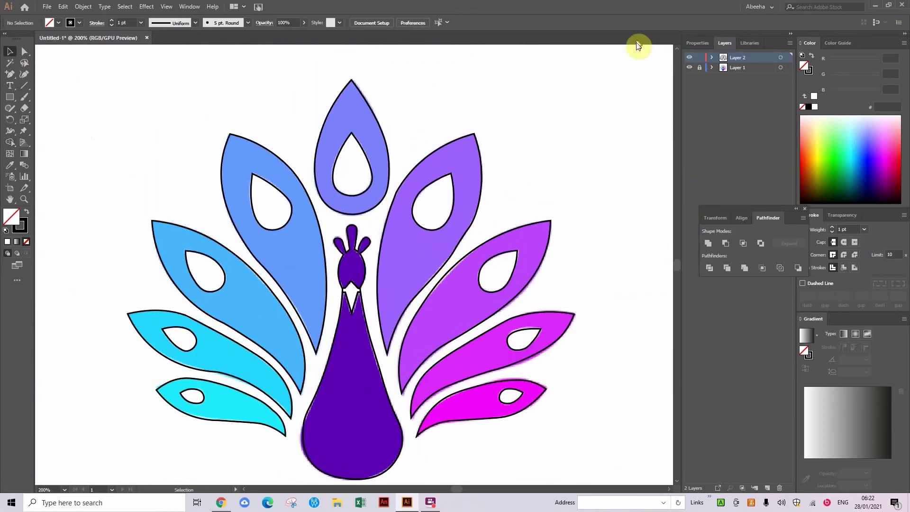
left_click(703, 38)
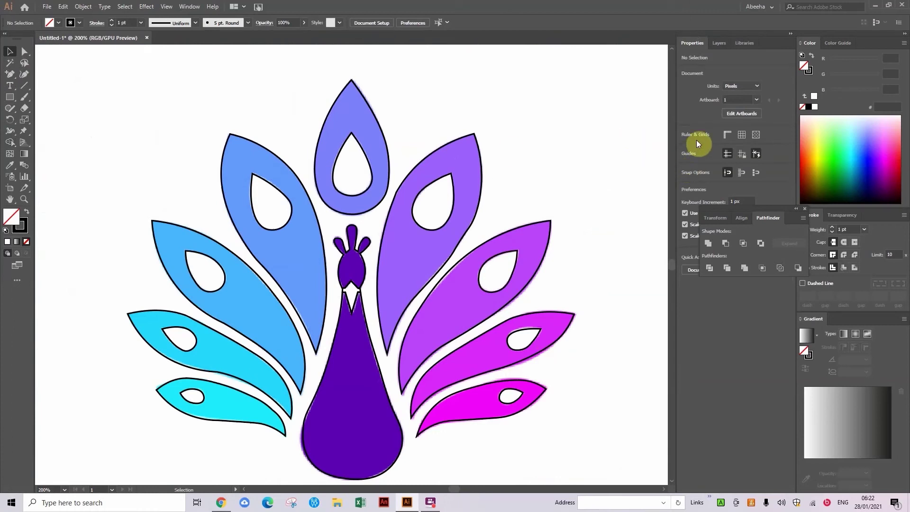
left_click_drag(757, 209, 835, 306)
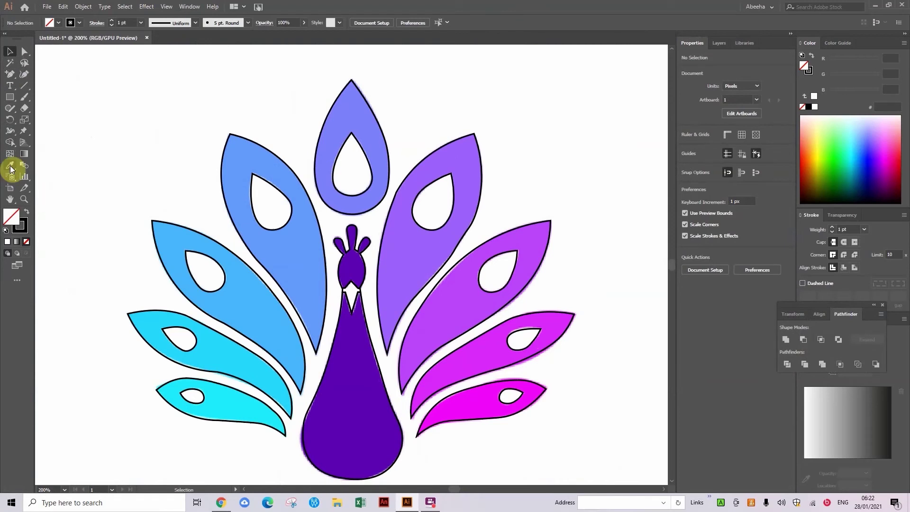
Step: Sample the upper right feather's violet with the Eyedropper and save it as a global swatch, R=158 G=97 B=253
left_click(9, 166)
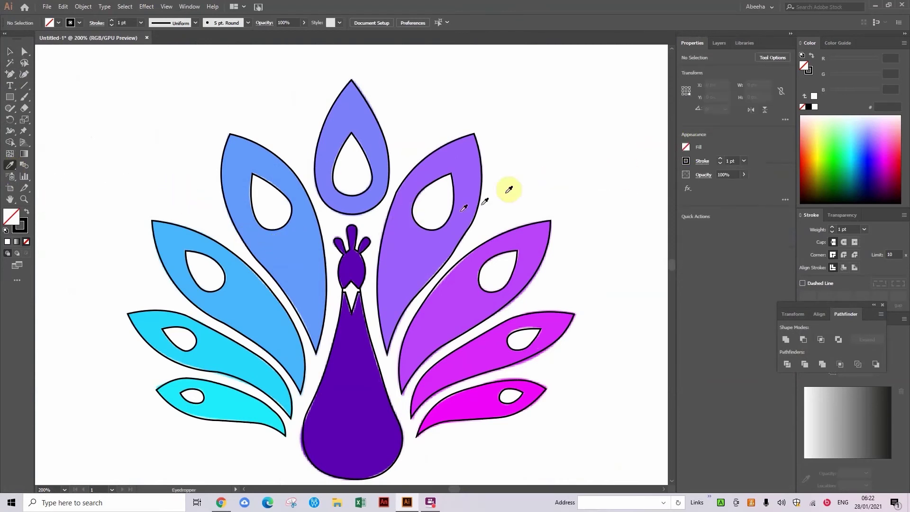
left_click(416, 257)
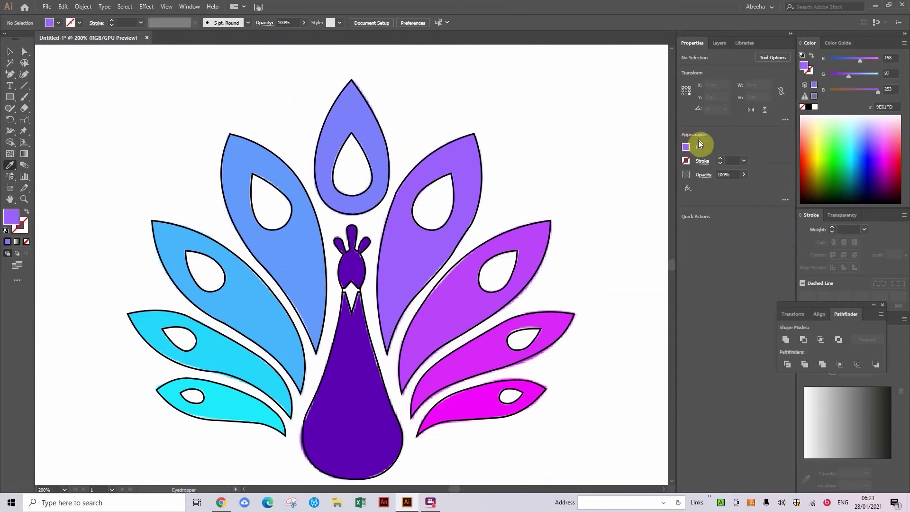
left_click(687, 147)
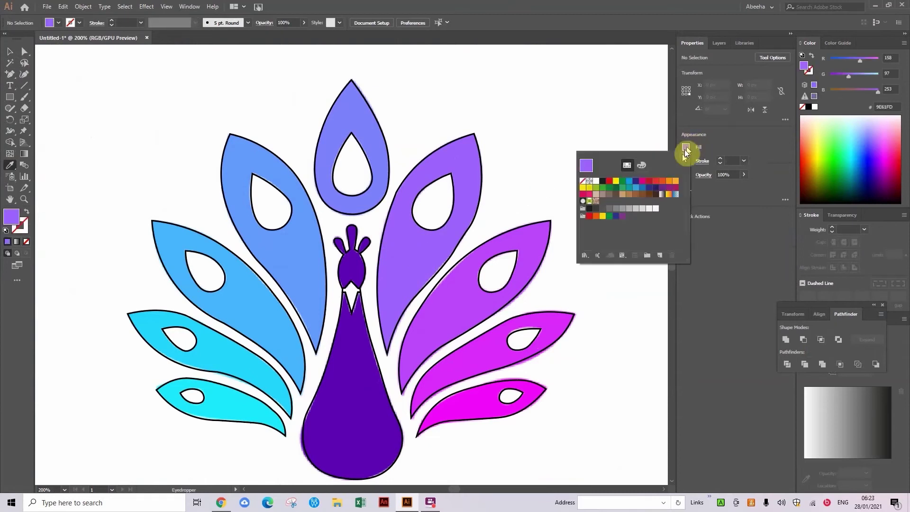
left_click(660, 255)
left_click(467, 324)
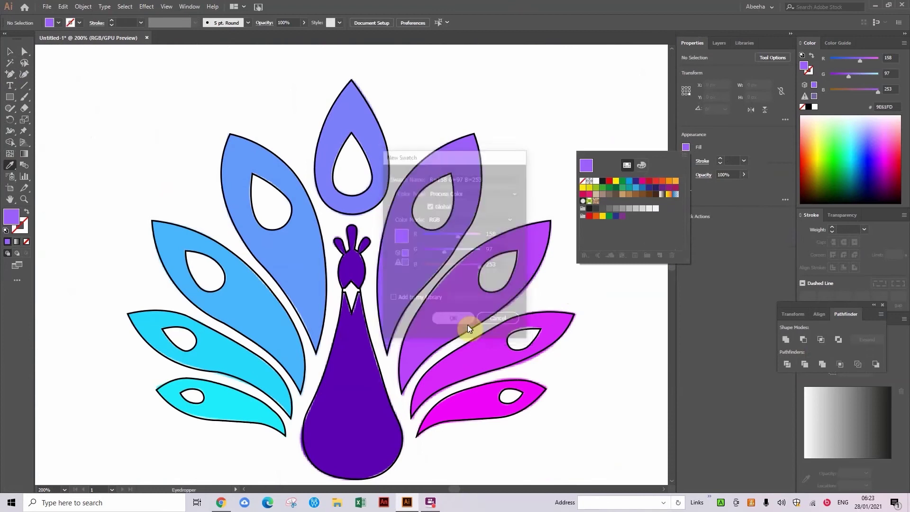
left_click(470, 365)
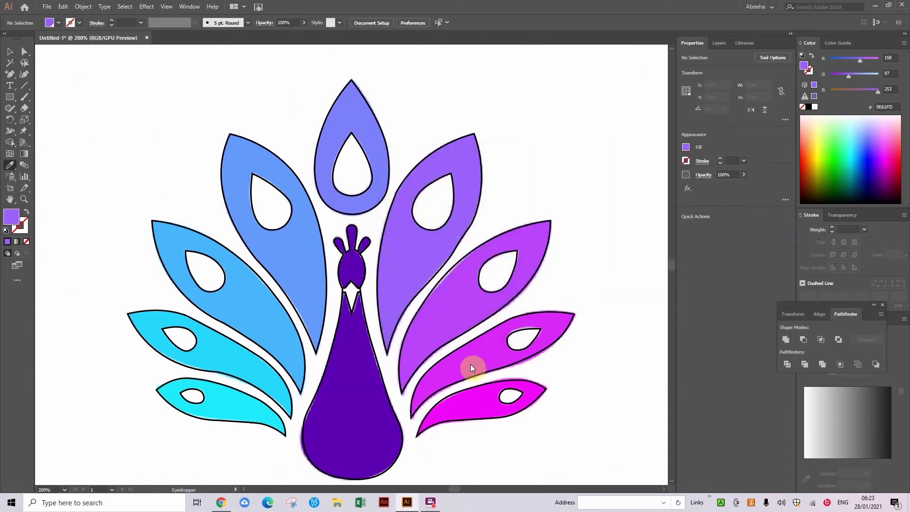
Step: Sample the second-lowest right feather's magenta and save it as a global swatch, R=218 G=37 B=255
left_click(491, 350)
left_click(686, 148)
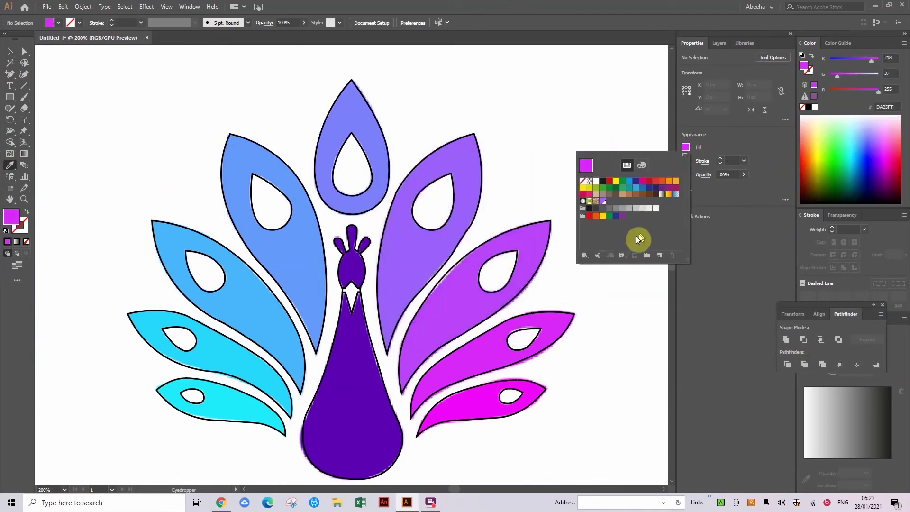
left_click(660, 257)
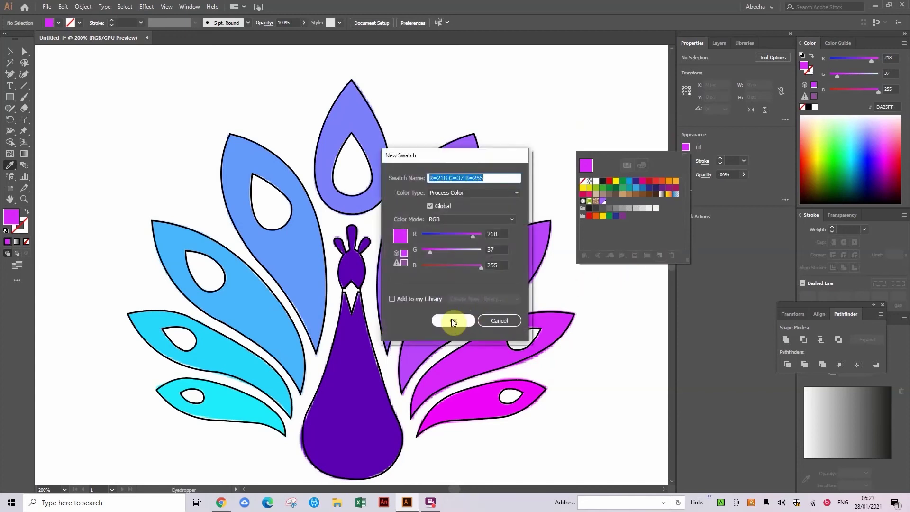
left_click(451, 320)
left_click(573, 295)
Step: Sample the third-lowest right feather's purple and save it as a new swatch, R=186 G=67 B=254
left_click(472, 301)
left_click(525, 267)
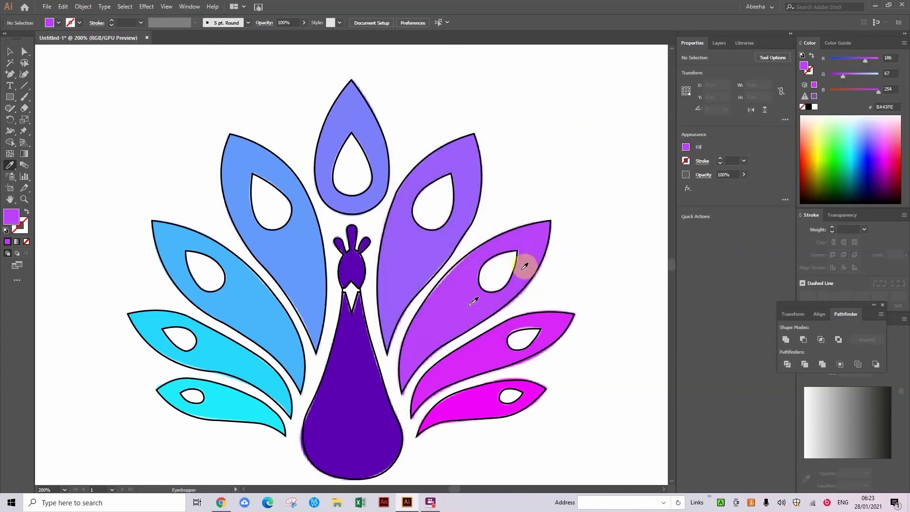
left_click(686, 148)
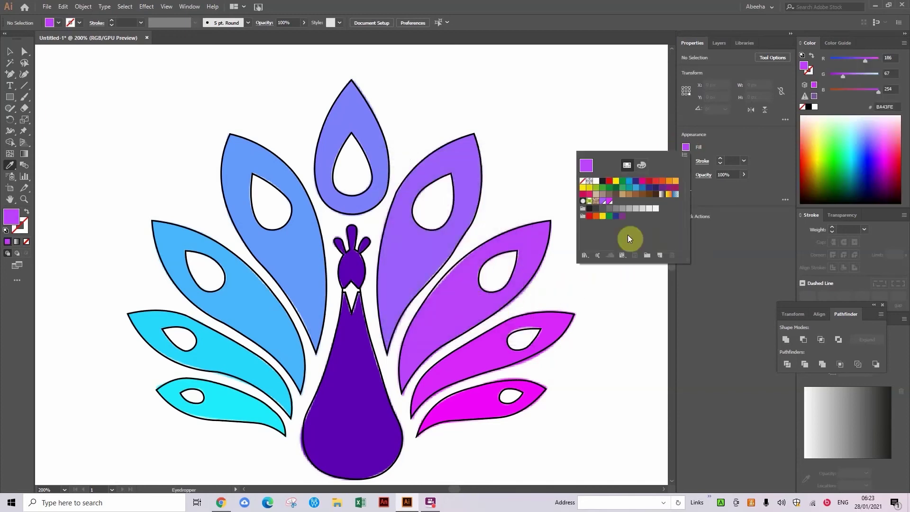
left_click(659, 255)
left_click(455, 321)
left_click(655, 198)
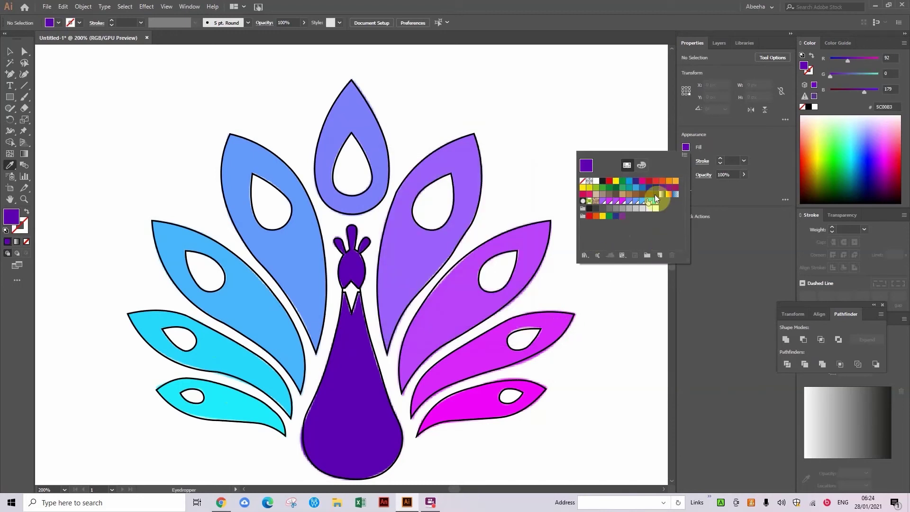
Step: Save the peacock body's sampled dark purple as a new swatch, R=92 G=0 B=179
left_click(659, 255)
left_click(444, 321)
left_click(634, 309)
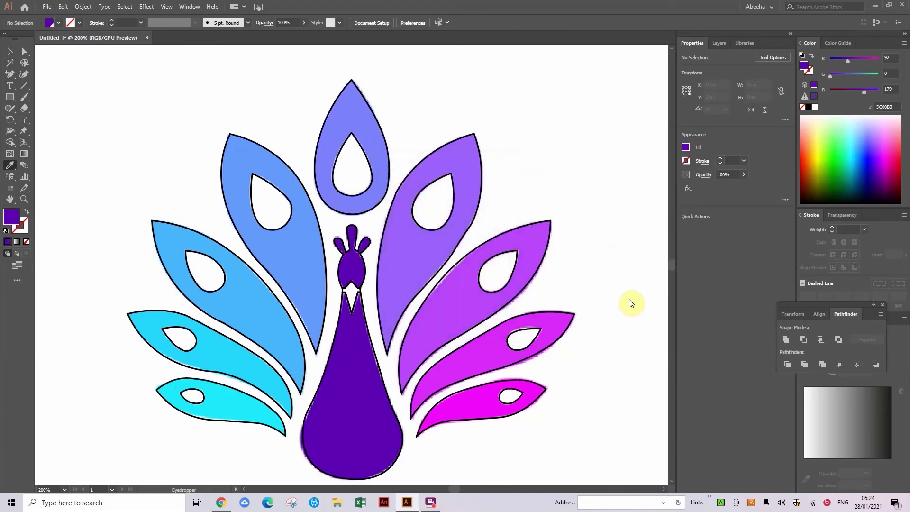
Step: Select the whole traced peacock and use Shape Builder to fill the upper right feather with the violet swatch R=158 G=97 B=253
left_click(8, 56)
left_click_drag(95, 79, 341, 358)
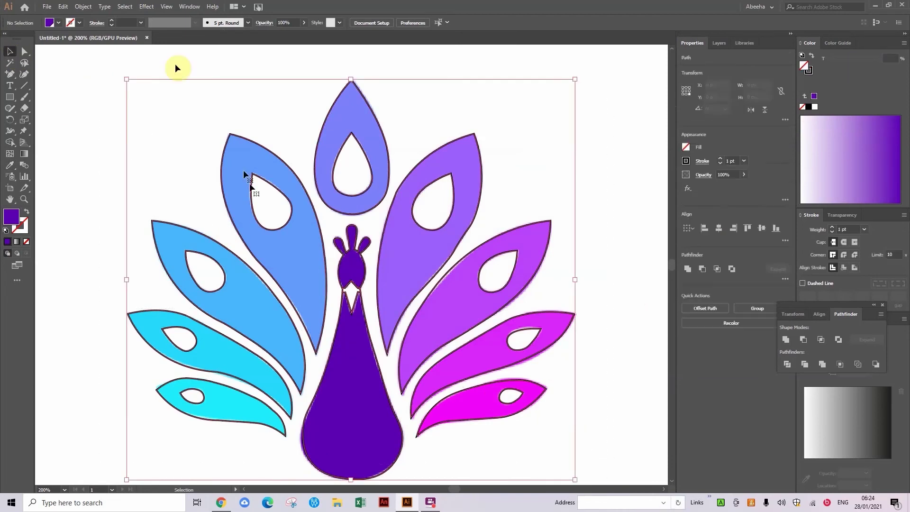
left_click(10, 143)
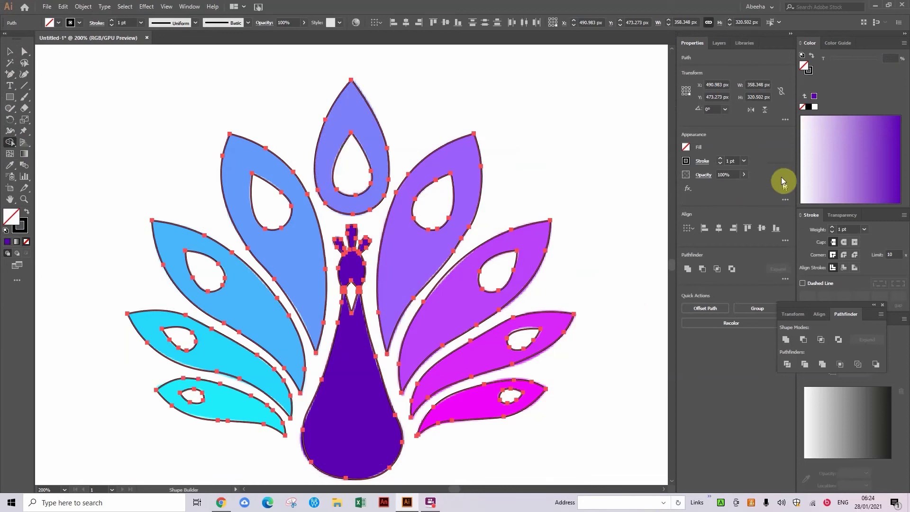
left_click(686, 147)
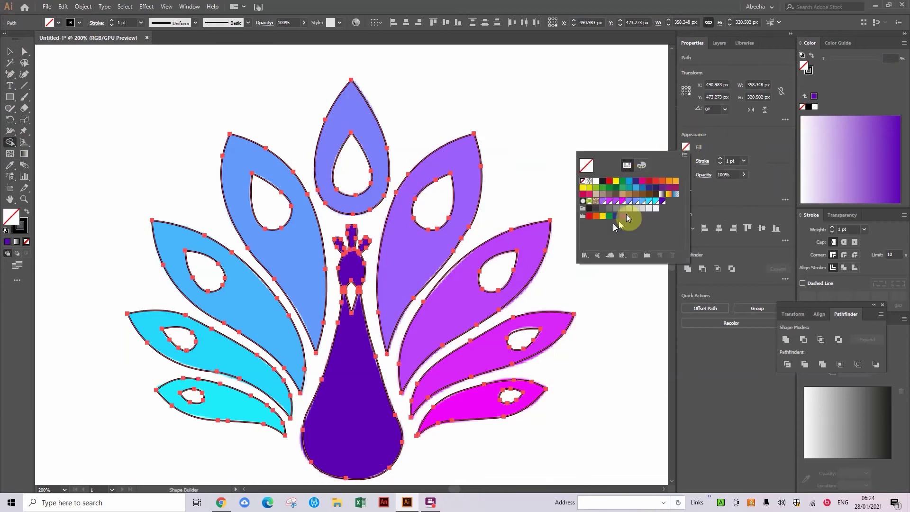
left_click(602, 201)
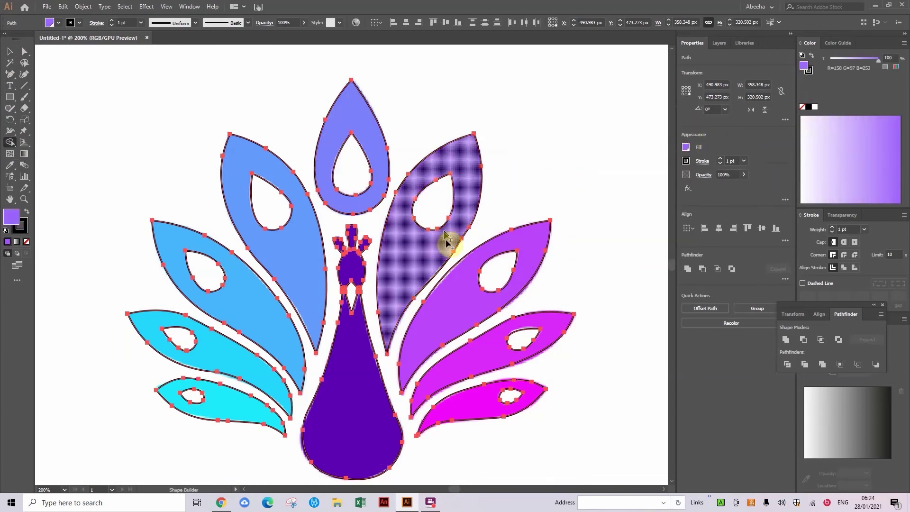
left_click(441, 255)
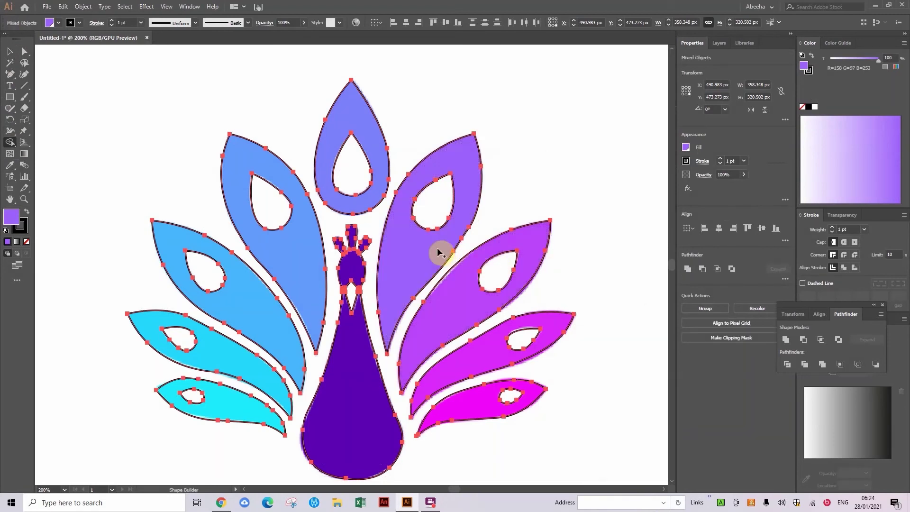
Step: Fill the second-lowest right feather with magenta R=218 G=37 B=255 and the third-lowest with purple R=186 G=67 B=254
left_click(687, 148)
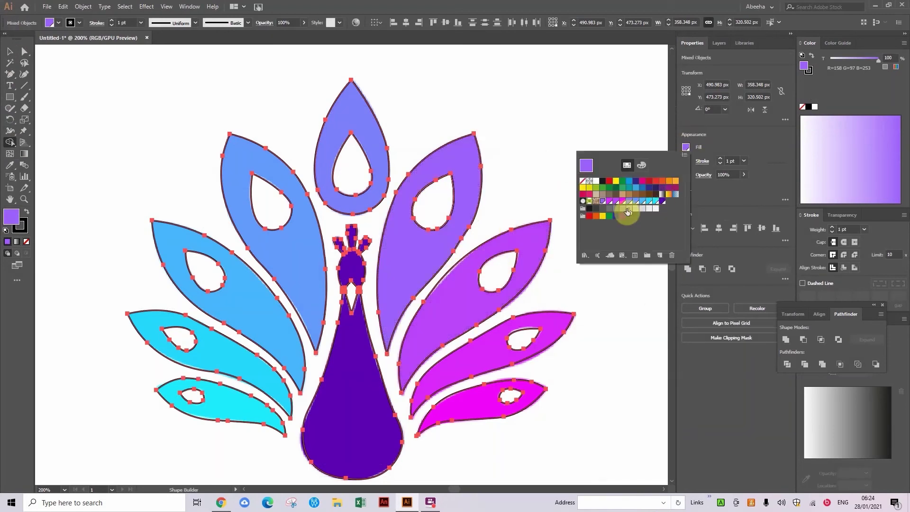
left_click(610, 203)
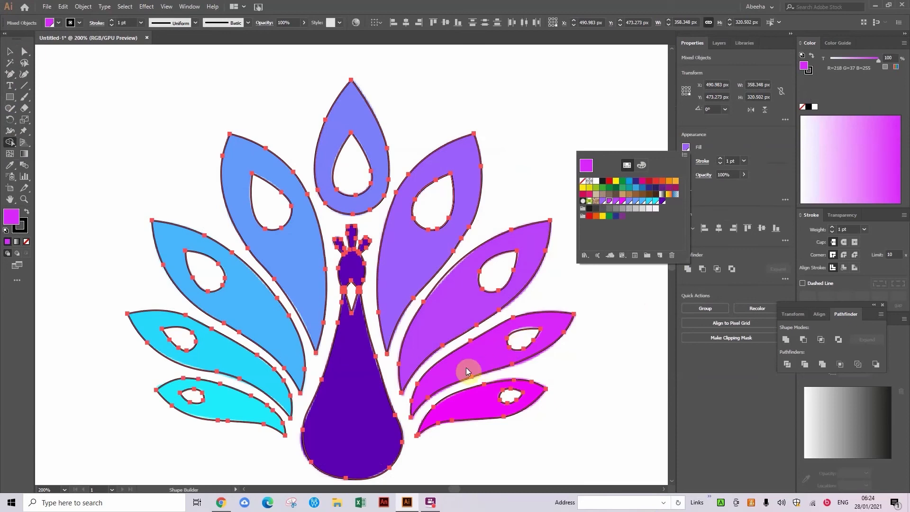
left_click(481, 360)
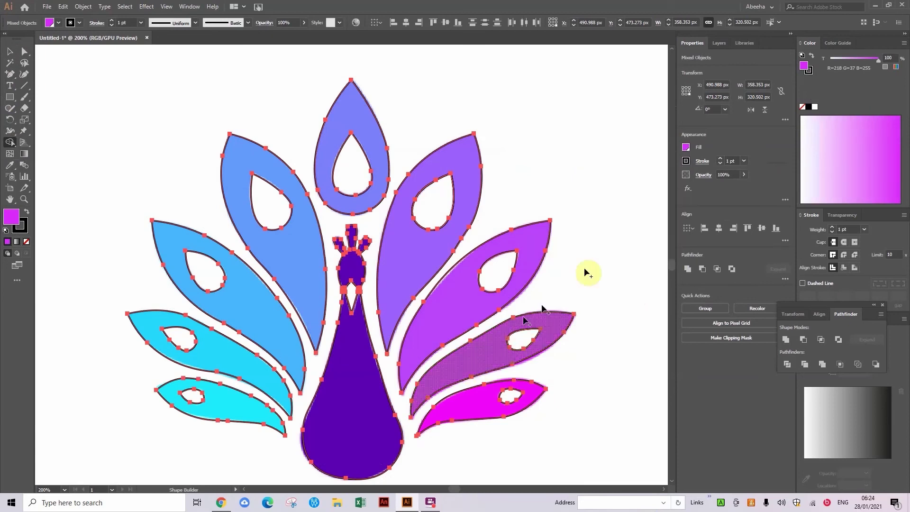
left_click(686, 147)
left_click(617, 204)
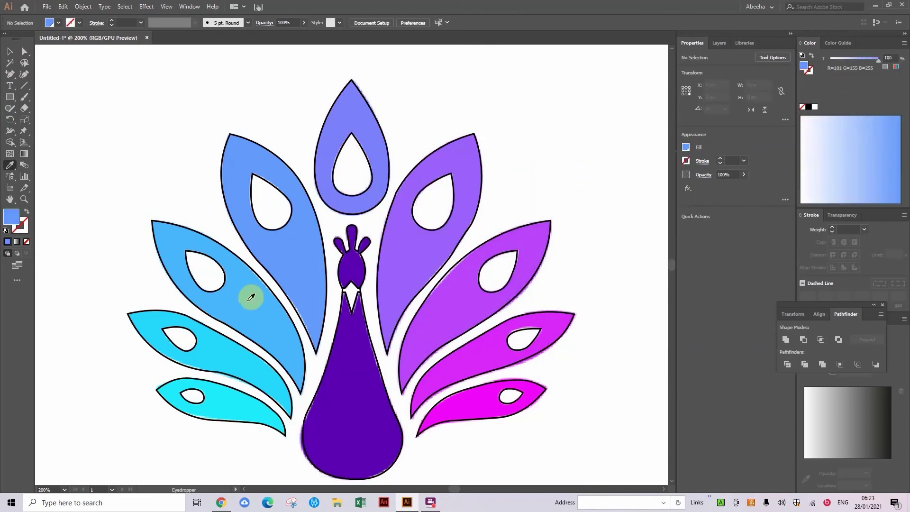
left_click(686, 147)
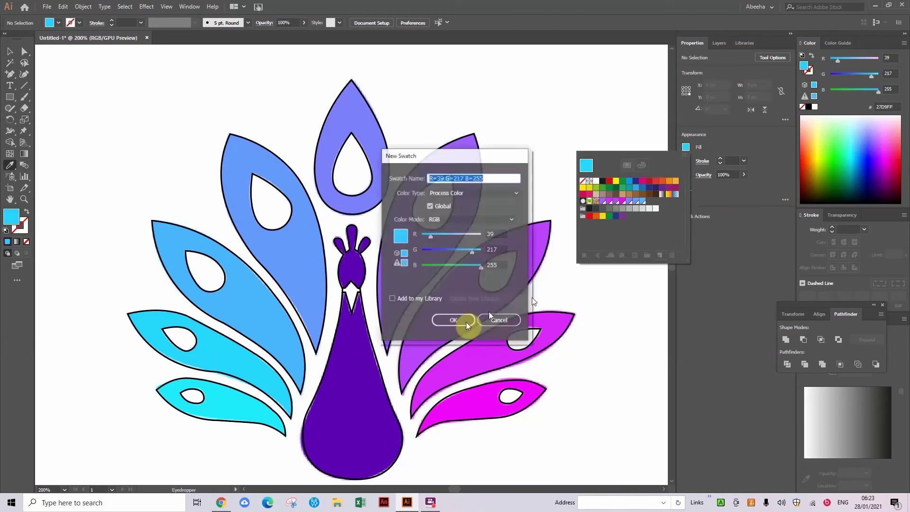
left_click(467, 319)
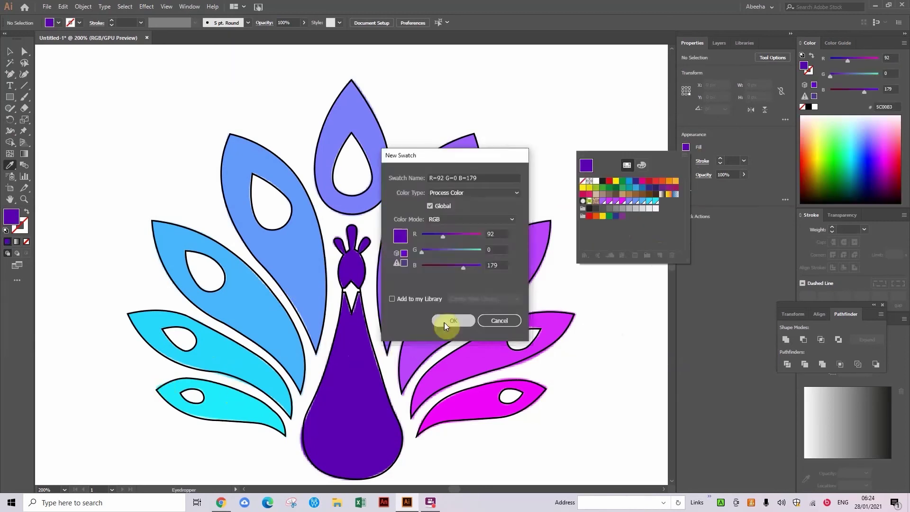
left_click(447, 319)
Step: Reselect all the artwork and apply the saved violet swatch to the upper right feather again with Shape Builder
left_click(10, 52)
left_click_drag(97, 78, 592, 450)
left_click(9, 142)
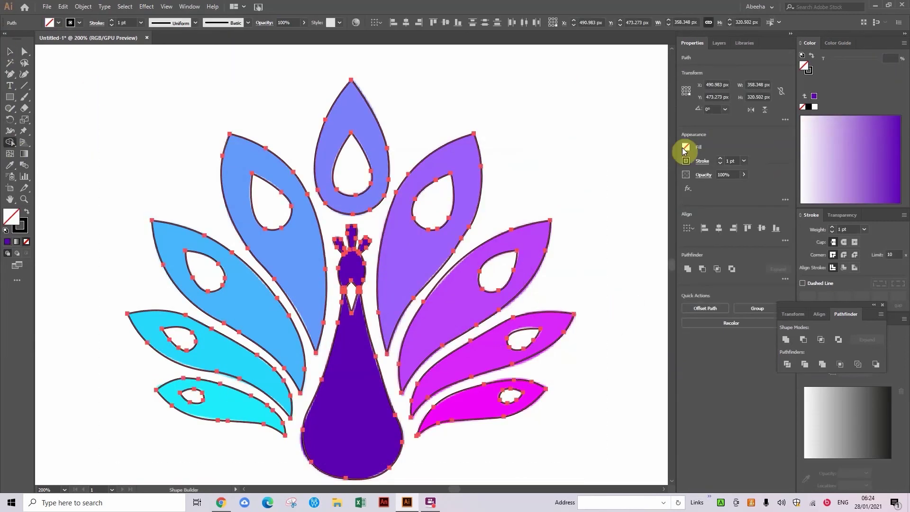
left_click(686, 147)
left_click(602, 201)
left_click(443, 253)
Step: Fill the top centre feather with the saved periwinkle swatch and the upper left feather with the saved blue swatch
left_click(686, 147)
left_click(687, 147)
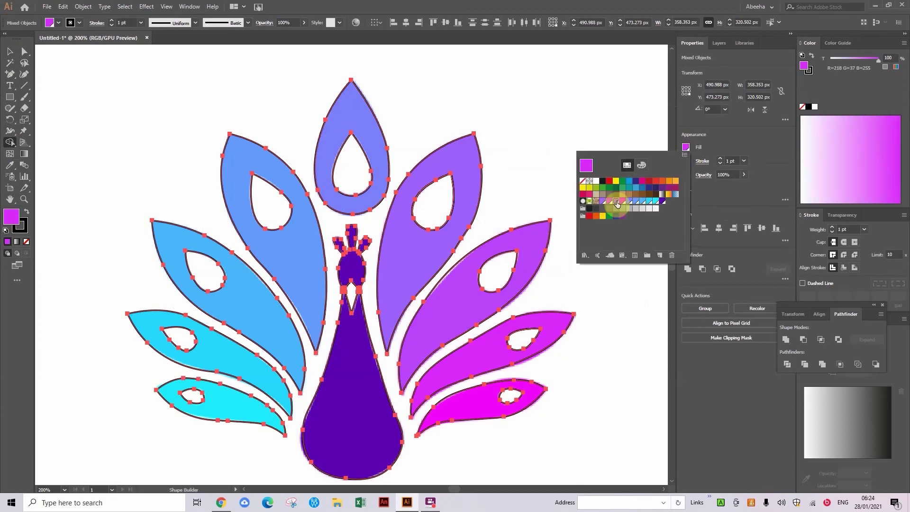
left_click(664, 175)
left_click(353, 104)
left_click(686, 147)
left_click(635, 202)
left_click(301, 253)
Step: Fill the third-lowest left feather with the light blue swatch and the second-lowest left feather with the cyan swatch
left_click(686, 148)
left_click(646, 201)
left_click(252, 310)
left_click(685, 147)
left_click(655, 201)
left_click(228, 353)
Step: Fill the peacock's body, head and crest with the dark purple swatch R=92 G=0 B=179
left_click(685, 147)
left_click(616, 202)
left_click(359, 398)
left_click_drag(363, 239, 346, 269)
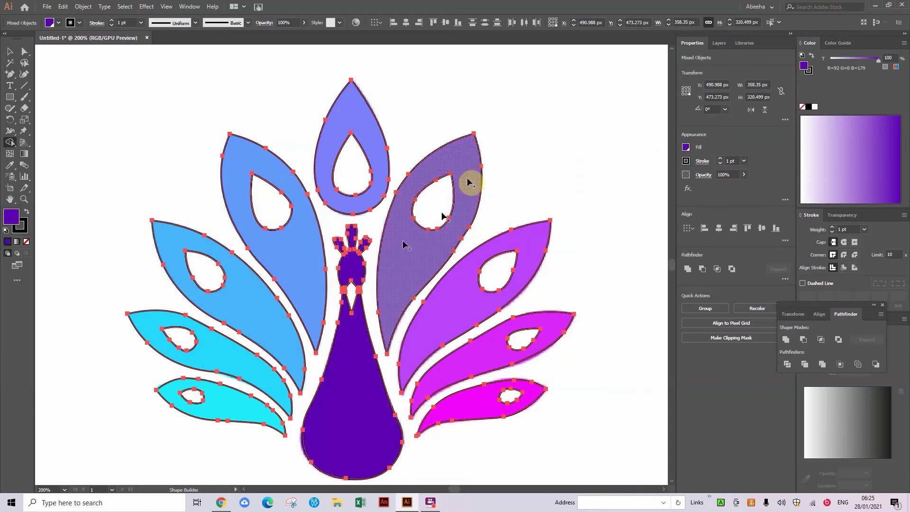
Step: Fill the drop-shaped eyes inside the feathers and the gap between the head and neck with white
left_click(687, 148)
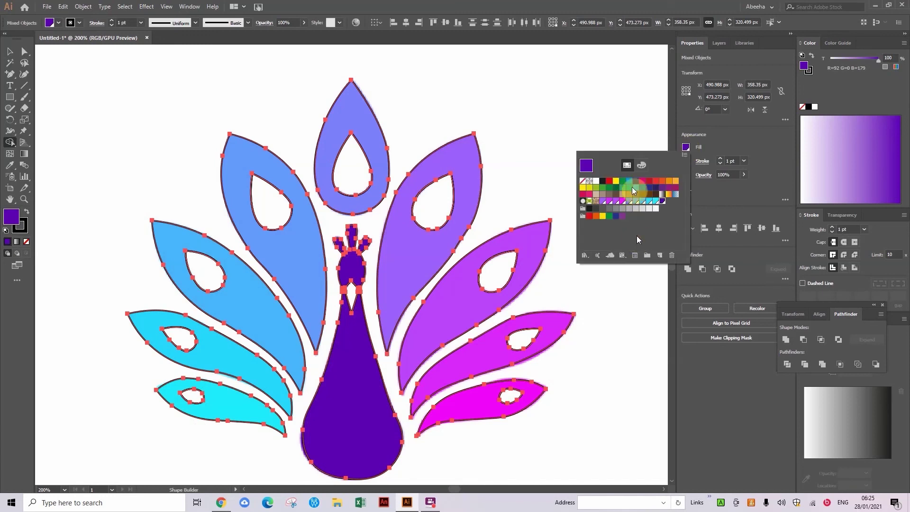
left_click(596, 186)
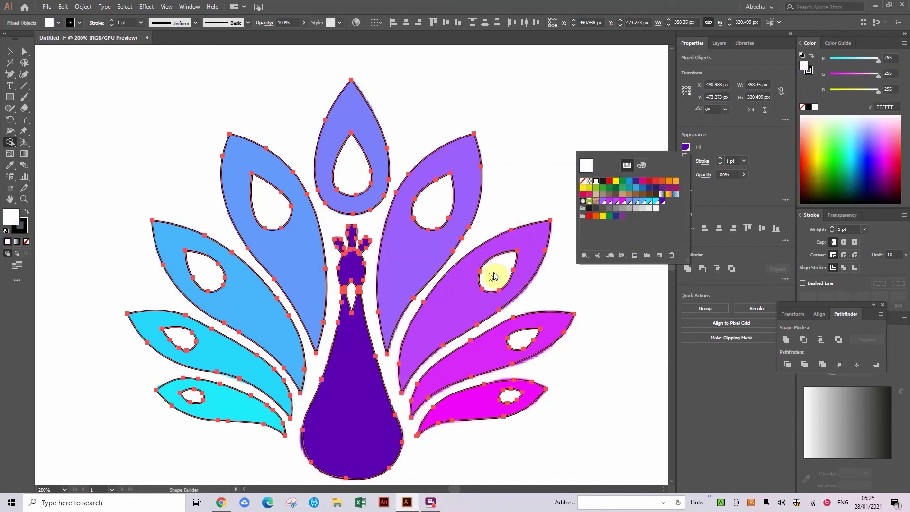
left_click(519, 336)
left_click(497, 279)
left_click(436, 200)
left_click(349, 184)
left_click(260, 209)
left_click(203, 278)
left_click(179, 340)
left_click(189, 400)
left_click(360, 298)
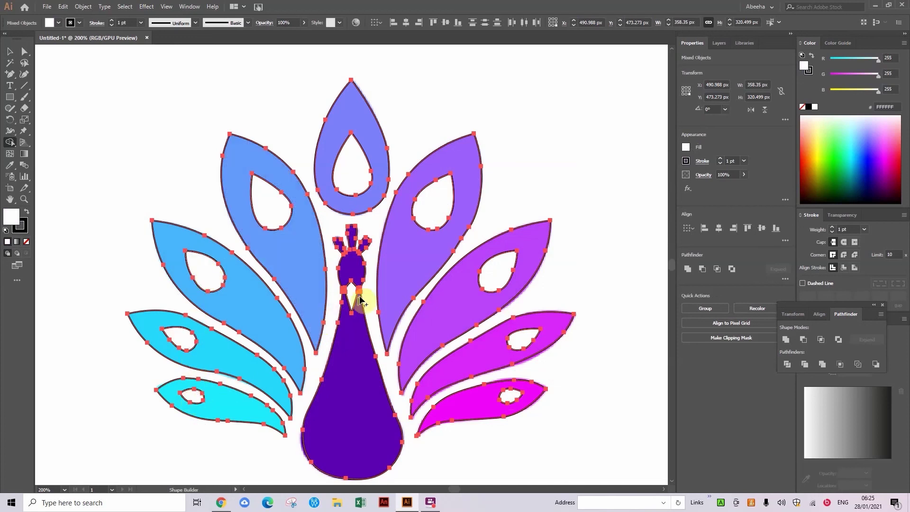
left_click(350, 292)
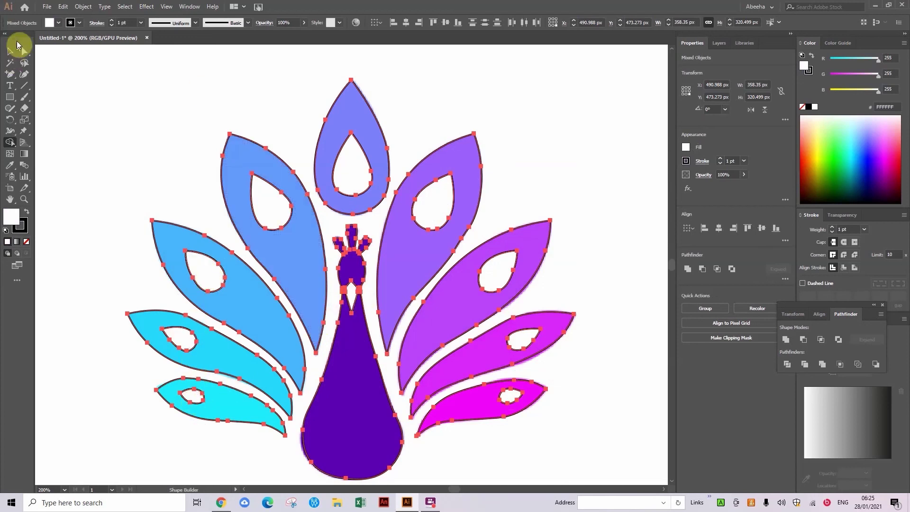
Step: Select the whole peacock, remove its black stroke by setting it to None, and deselect
left_click(11, 50)
left_click(75, 121)
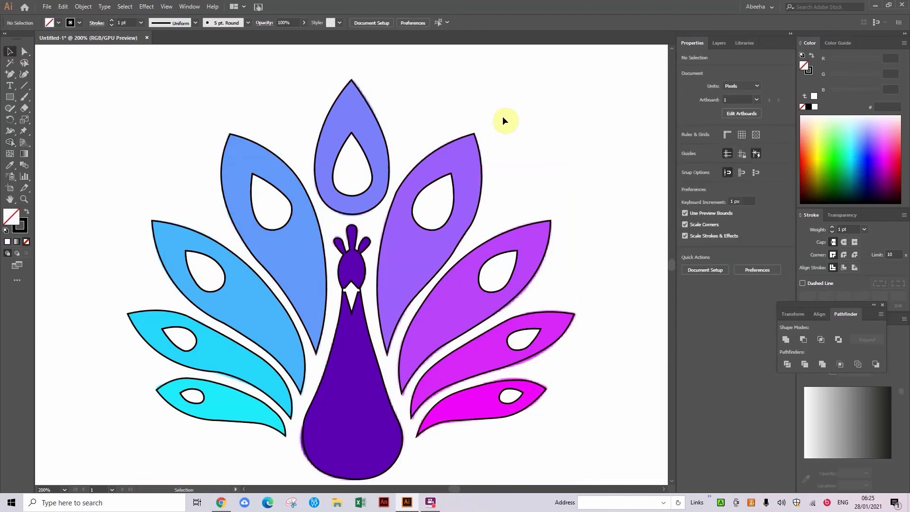
left_click_drag(634, 81, 38, 471)
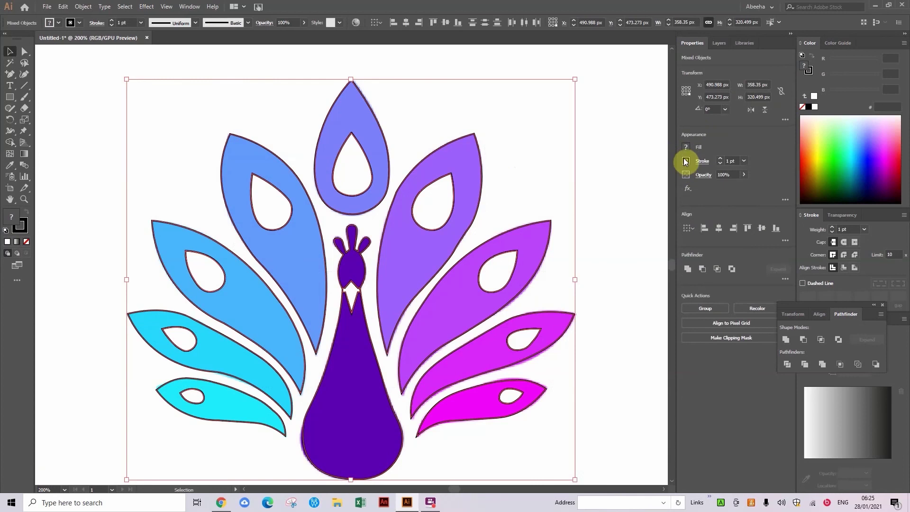
left_click(685, 162)
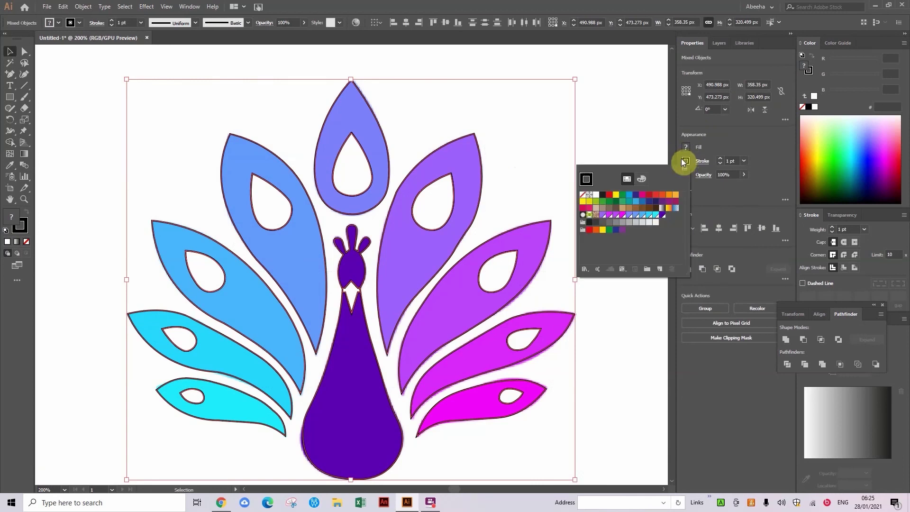
left_click(585, 196)
left_click(642, 308)
left_click(381, 365)
left_click_drag(367, 373, 366, 346)
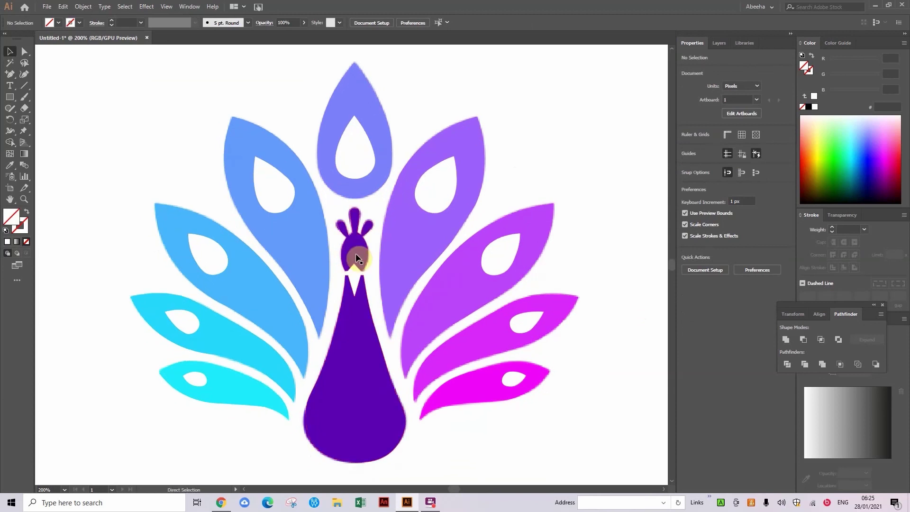
Step: Draw a 600 × 600 px rectangle covering the whole artboard and fill it with pink R=230 G=0 B=126
key("ctrl+minus")
key("ctrl+minus")
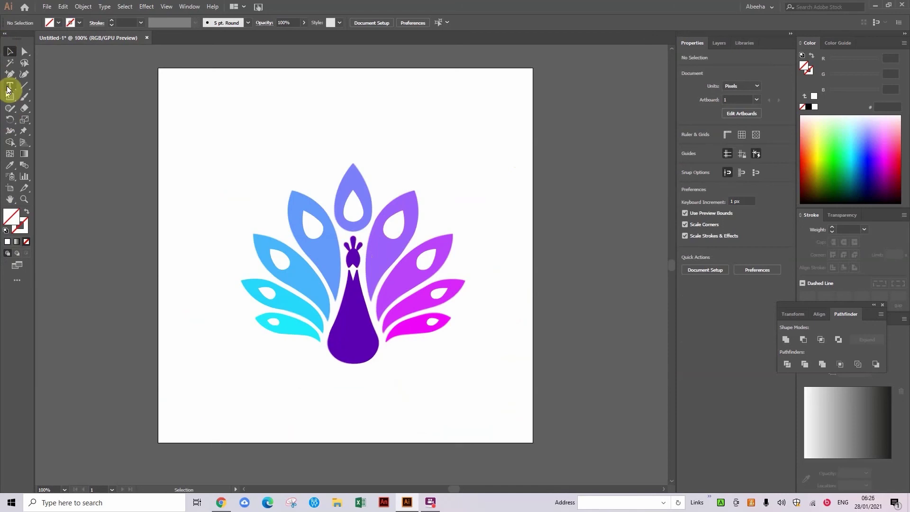
left_click(10, 98)
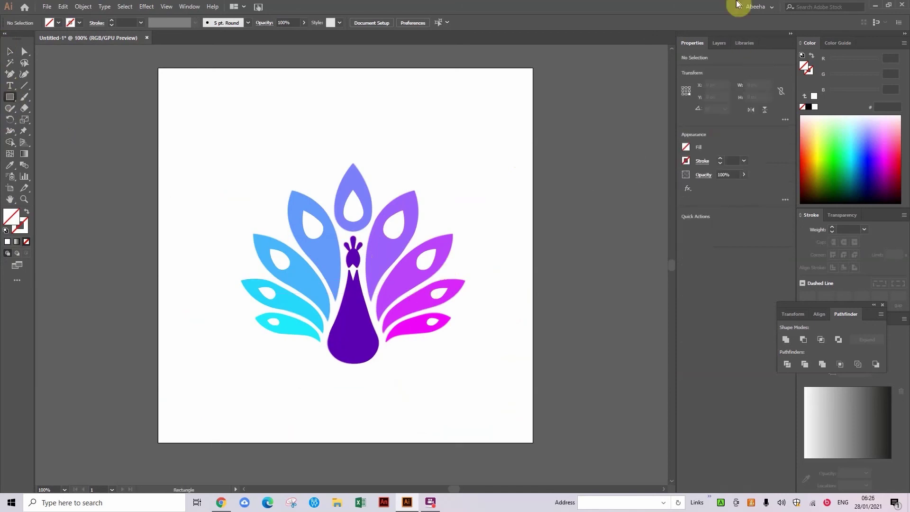
left_click(687, 147)
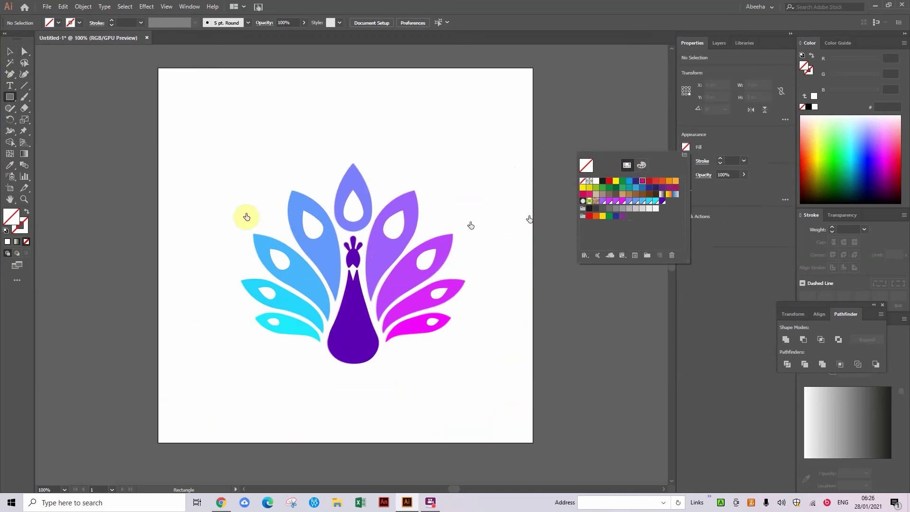
left_click(172, 125)
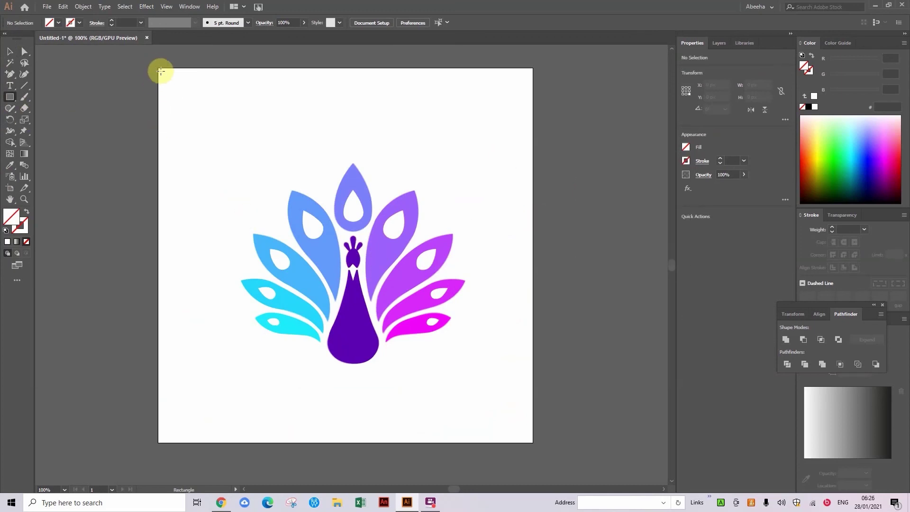
left_click_drag(159, 69, 533, 443)
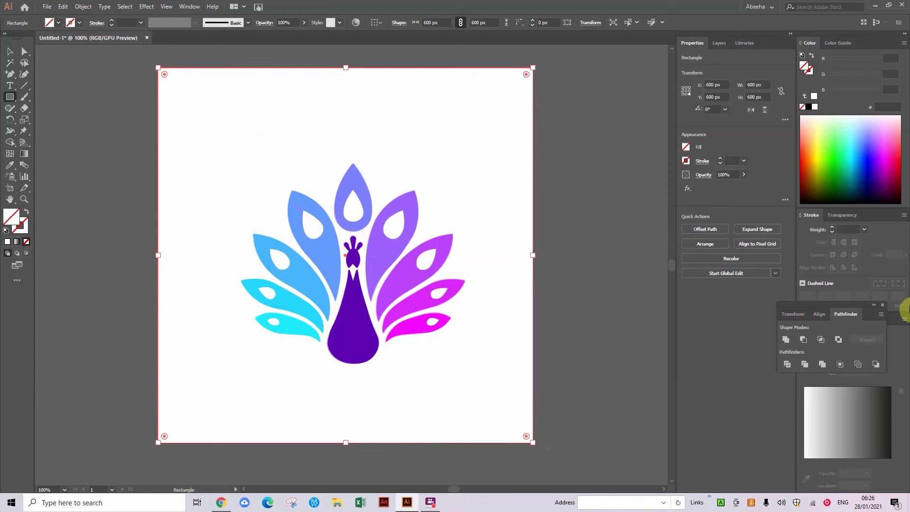
left_click(686, 147)
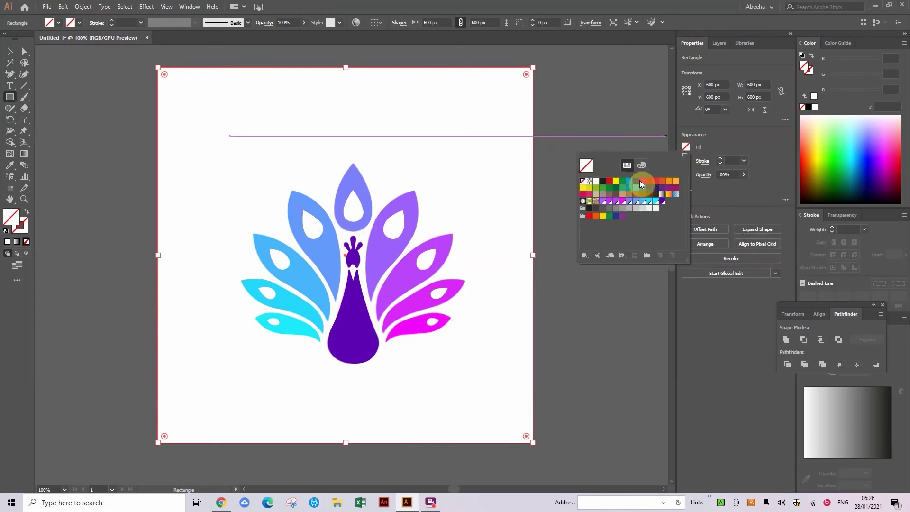
left_click(639, 182)
Step: Send the pink rectangle to the back behind the peacock and deselect it
left_click(10, 52)
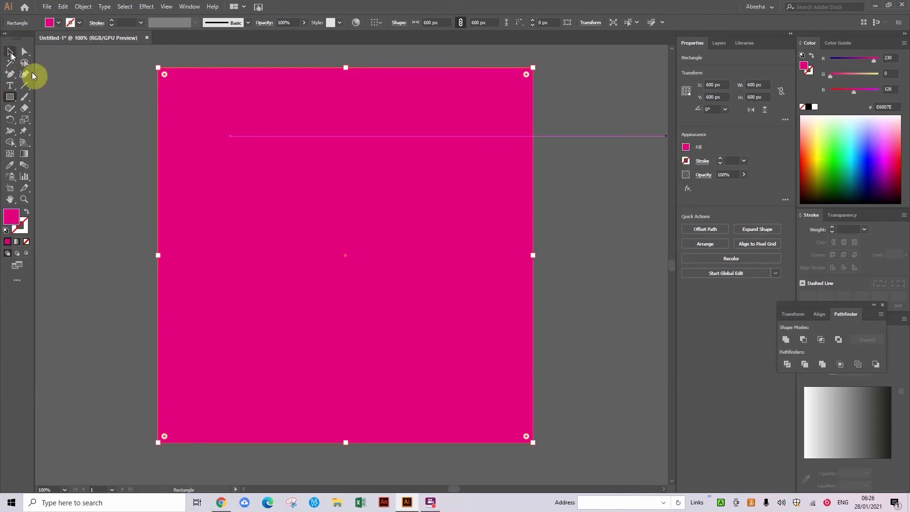
left_click(11, 53)
right_click(387, 216)
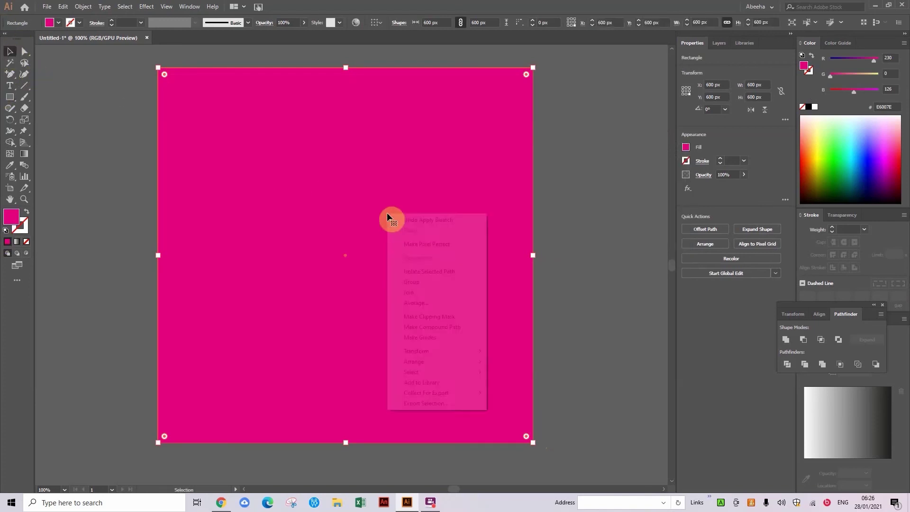
mouse_move(471, 363)
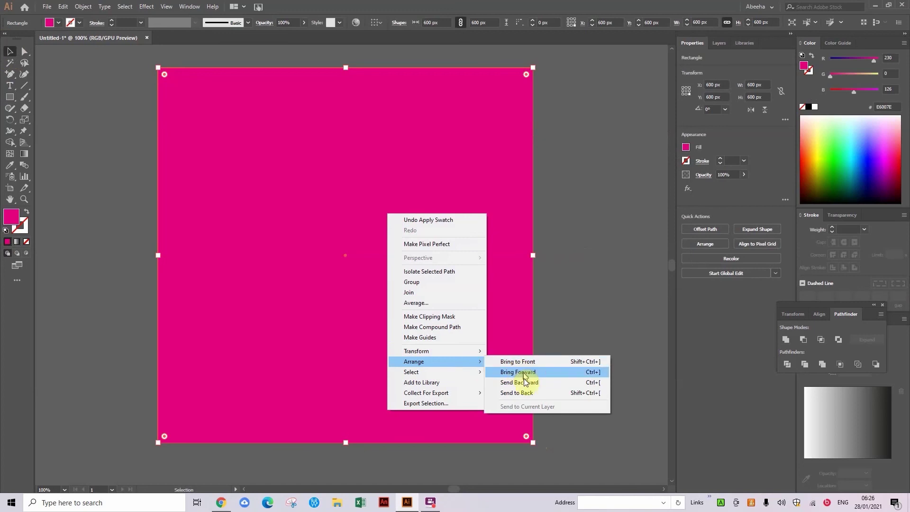
left_click(522, 395)
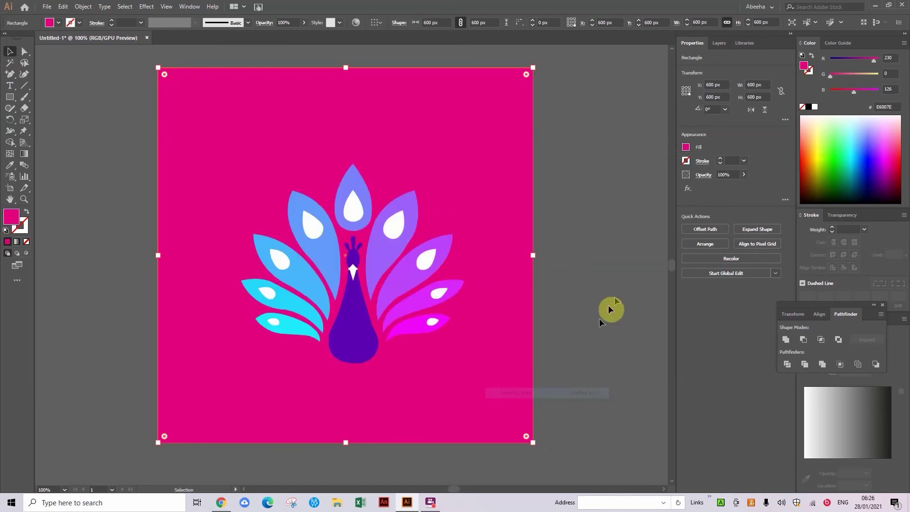
left_click(618, 286)
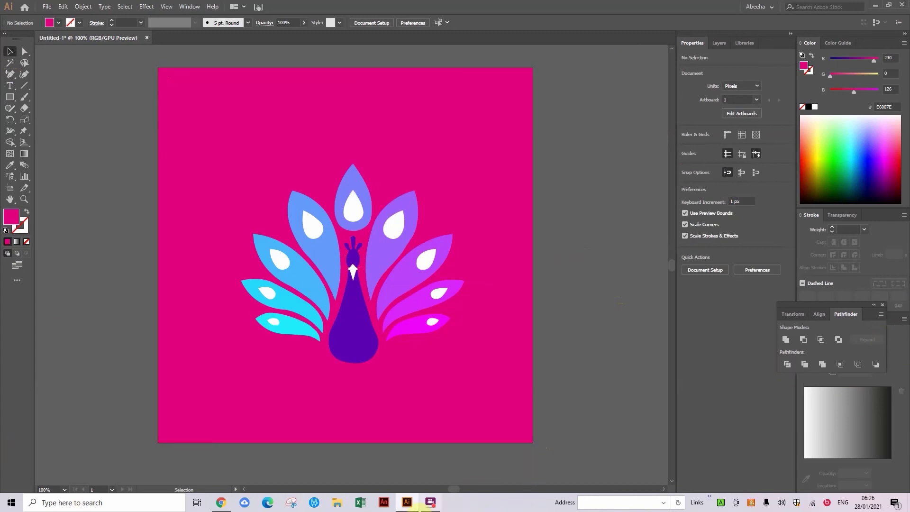
left_click(437, 505)
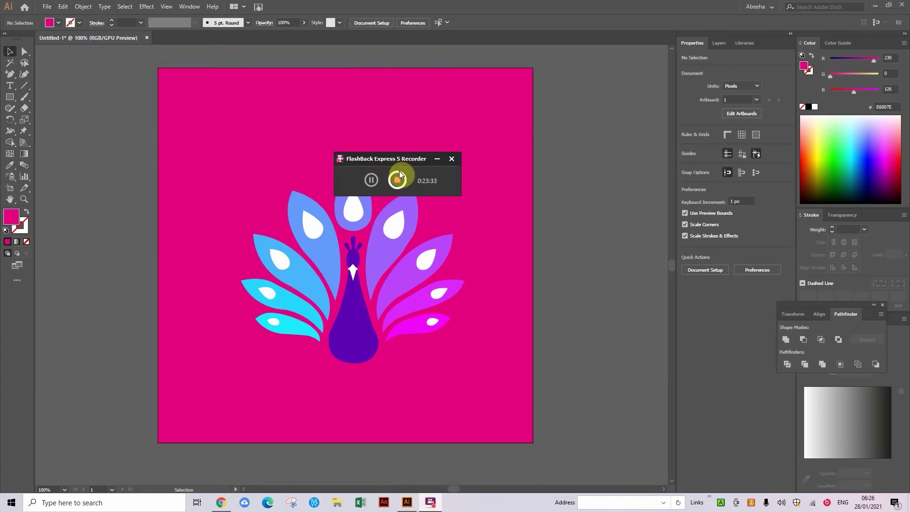